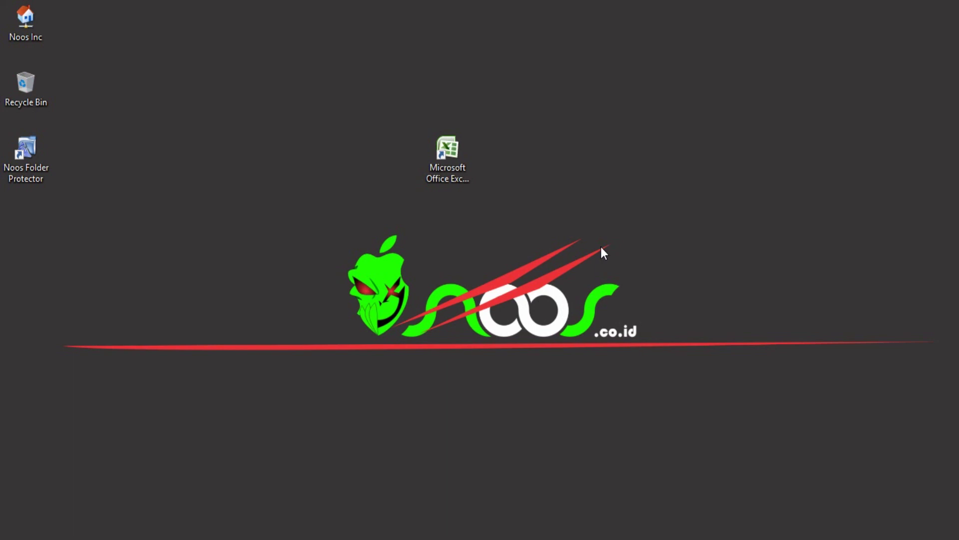
- Start Excel and save the blank workbook to the Desktop as macro-enabled 'Conditional Statement.xlsm'
double_click(443, 164)
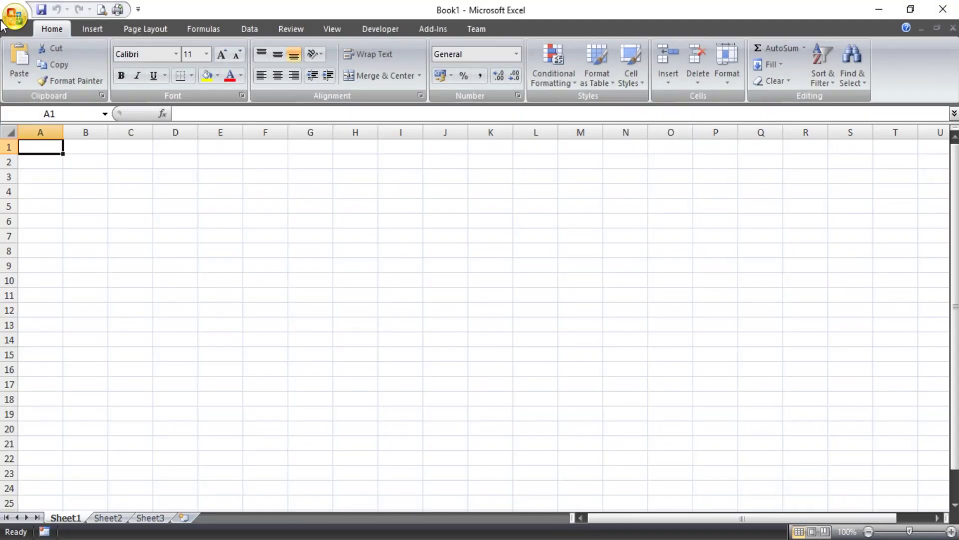
click(14, 14)
mouse_move(45, 147)
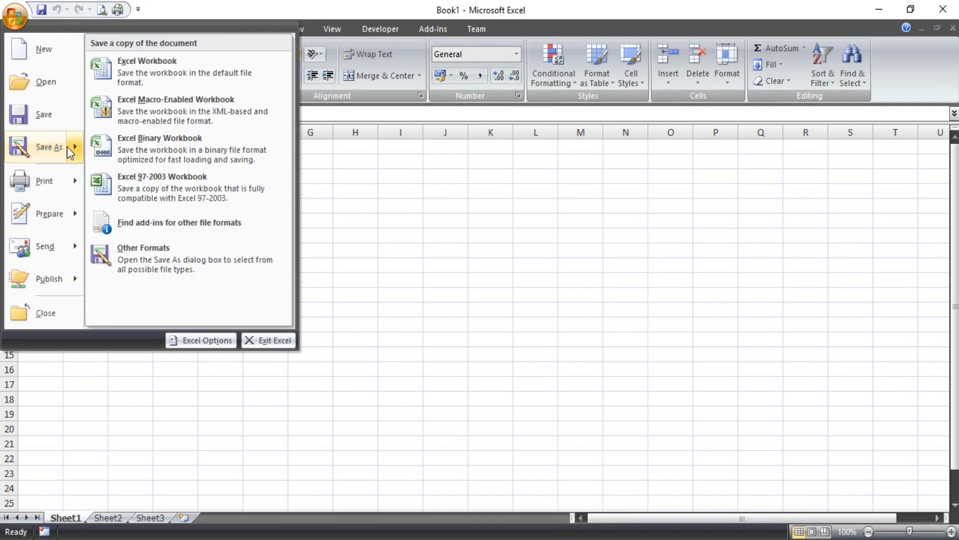
click(182, 107)
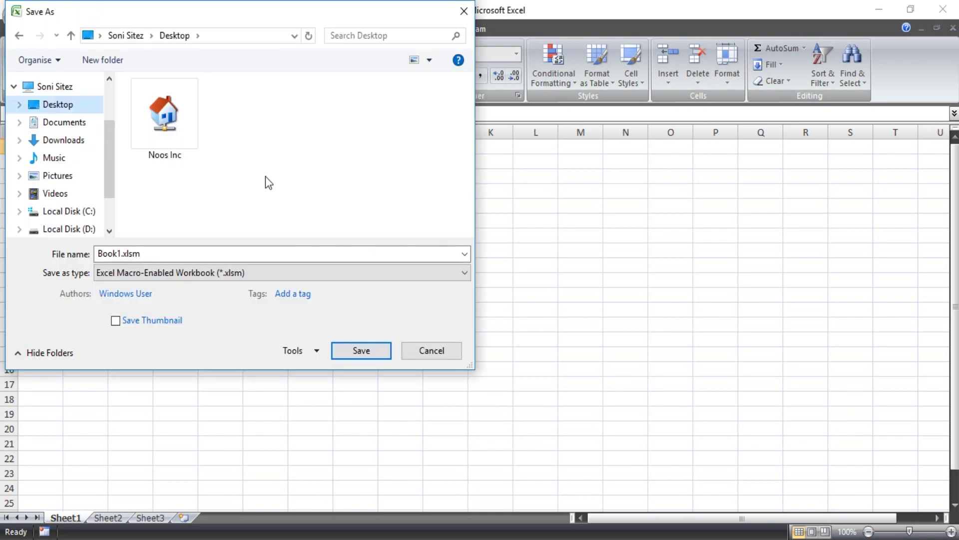
double_click(122, 253)
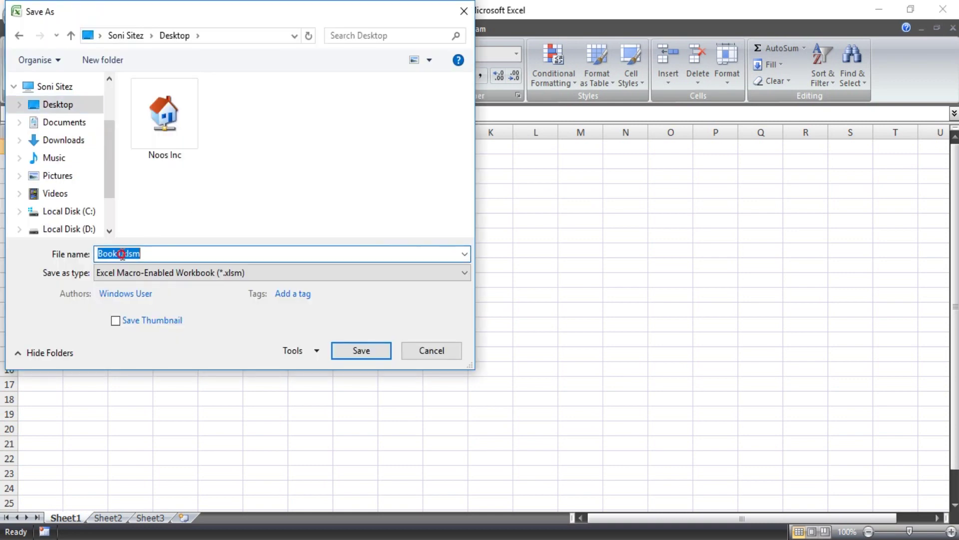
click(122, 253)
key(BackSpace)
key(BackSpace)
key(BackSpace)
key(BackSpace)
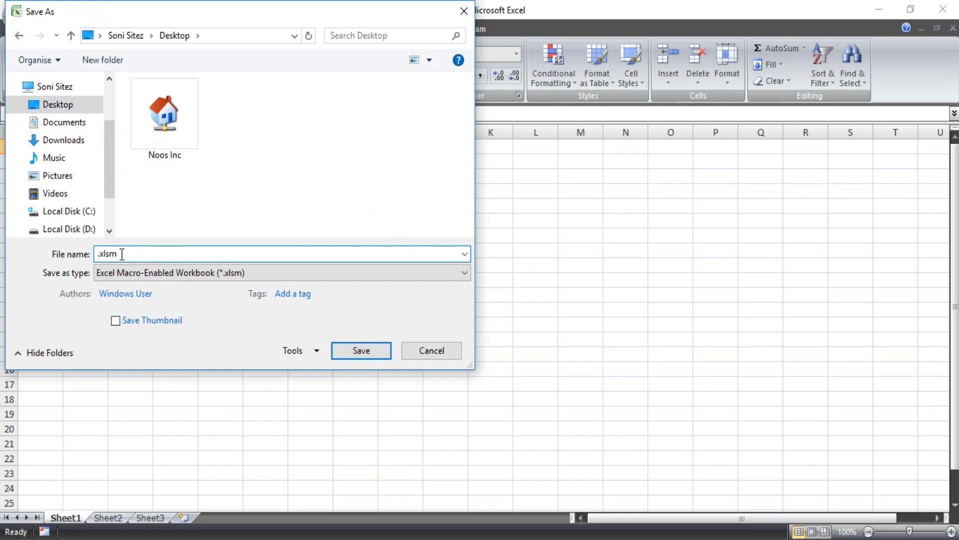
text(Conditio)
text(nal Statem)
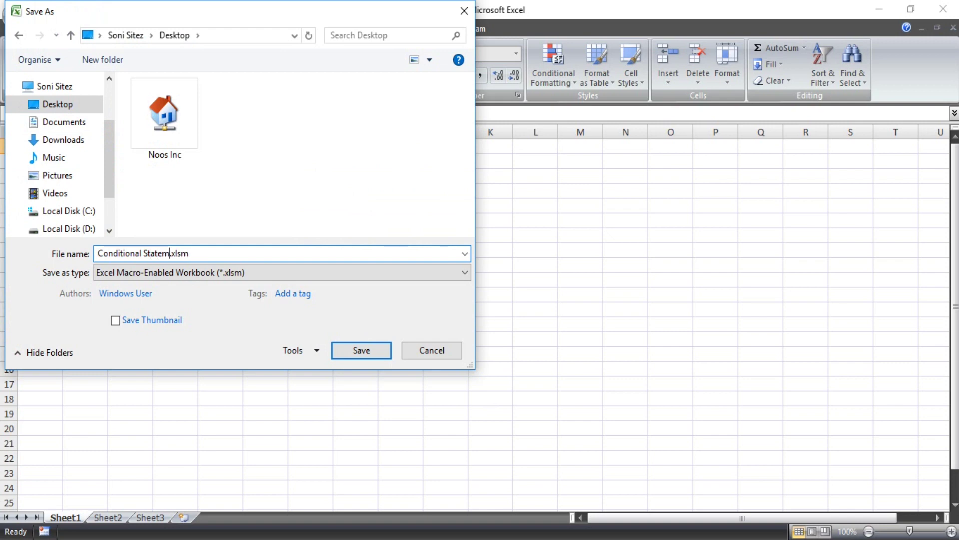
text(ent)
click(361, 351)
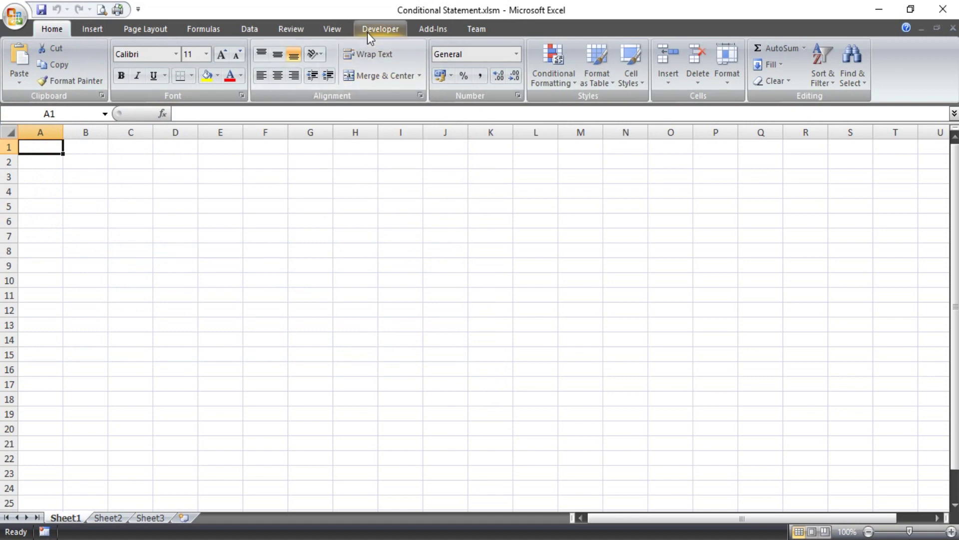
- Draw an ActiveX command button over cells E4:G10 and open its Properties
click(380, 29)
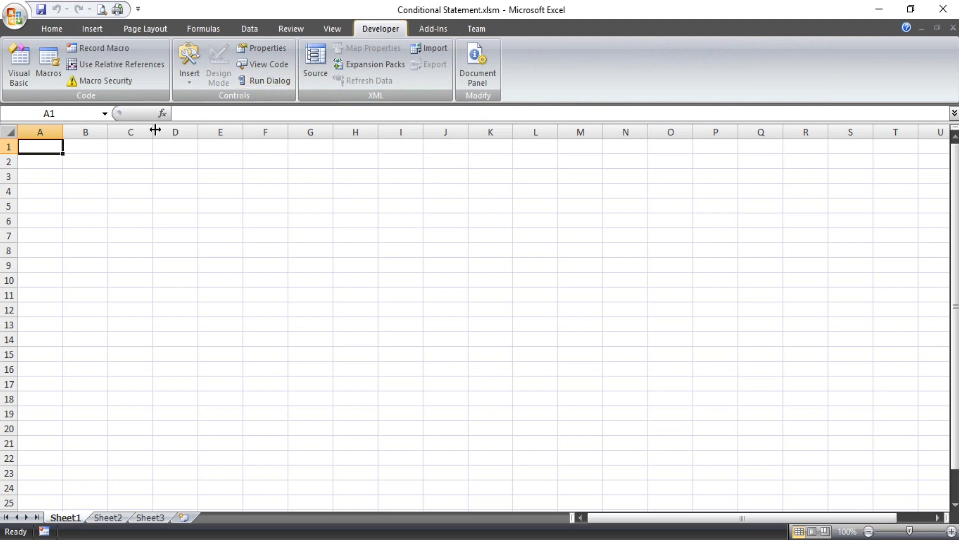
click(189, 79)
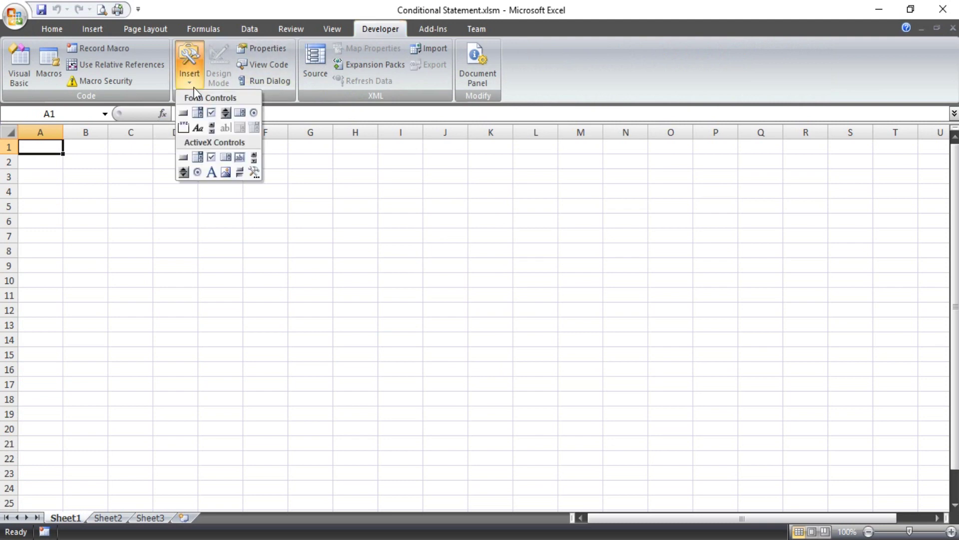
click(189, 160)
drag(214, 186, 339, 286)
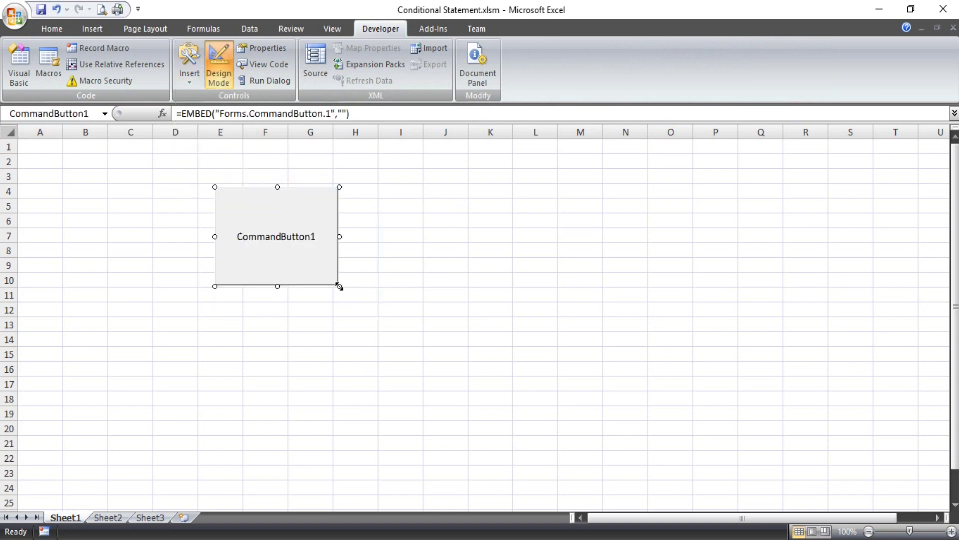
right_click(291, 238)
click(334, 298)
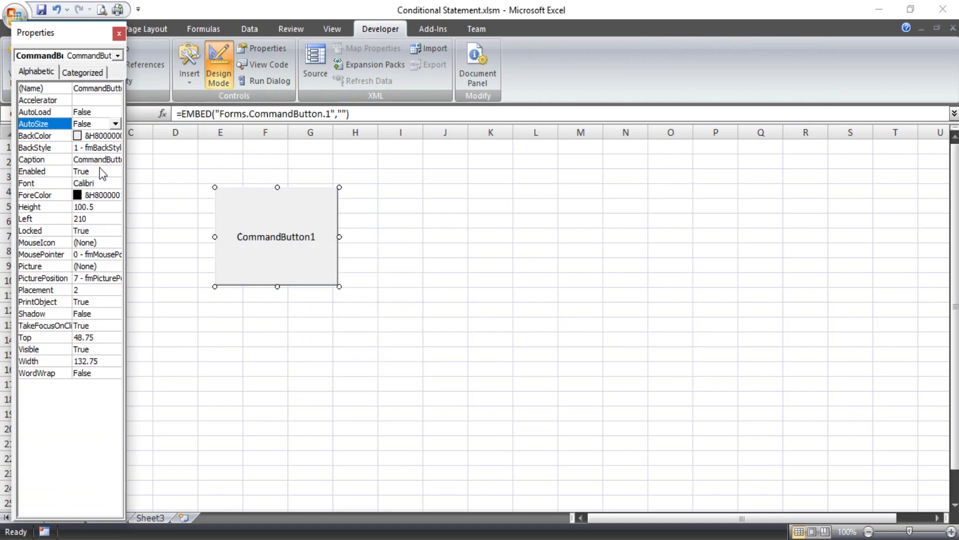
- Change CommandButton1's caption to 'Conditional Statement' and close the Properties window
double_click(97, 159)
text(Co)
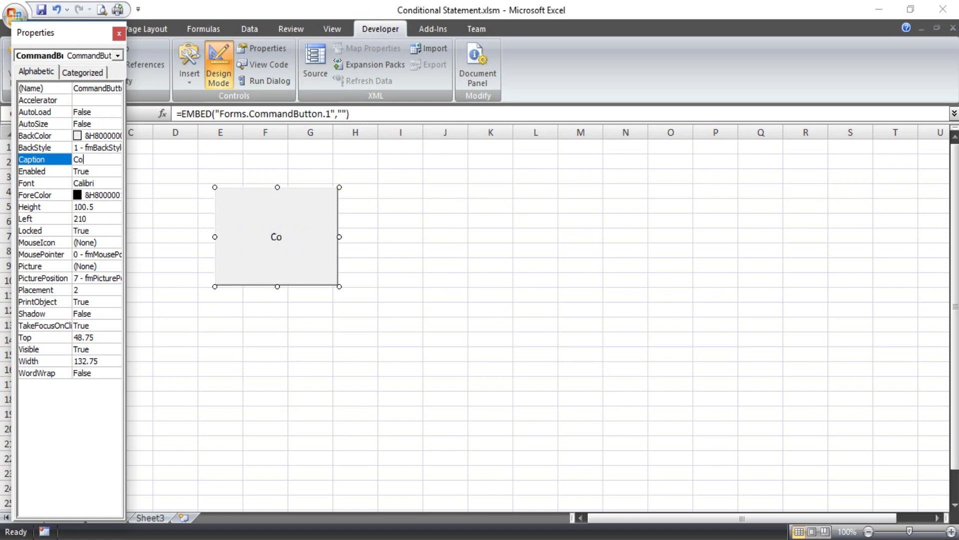
text(ndi)
text(tional S)
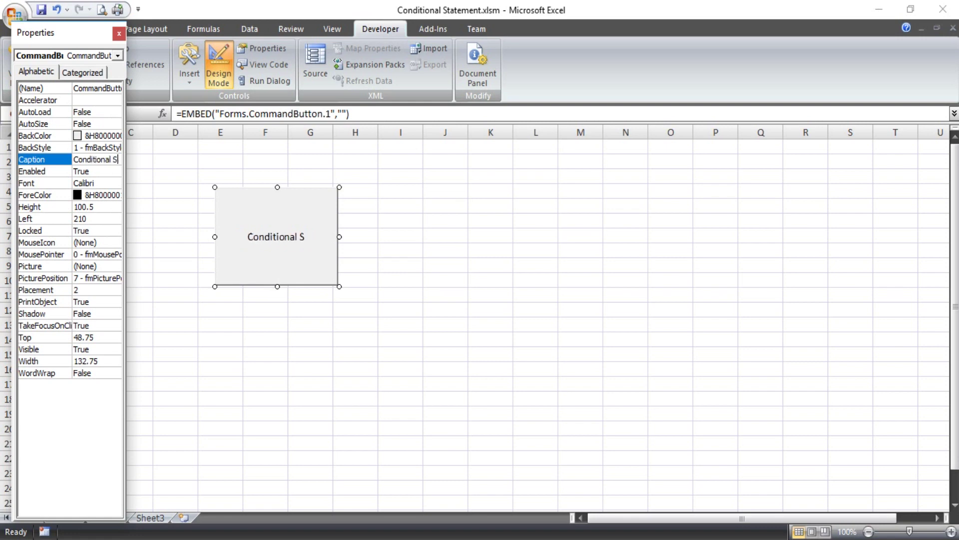
text(tate)
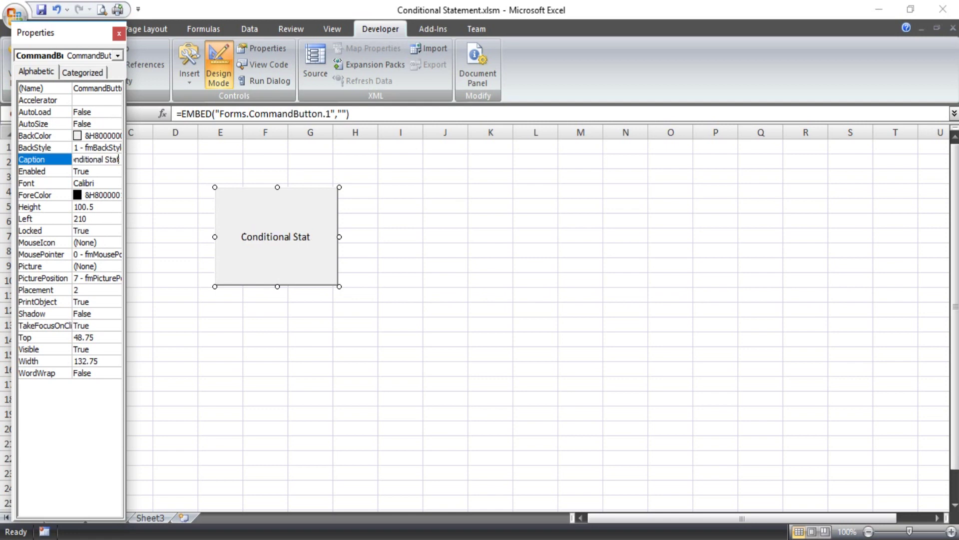
text(ment)
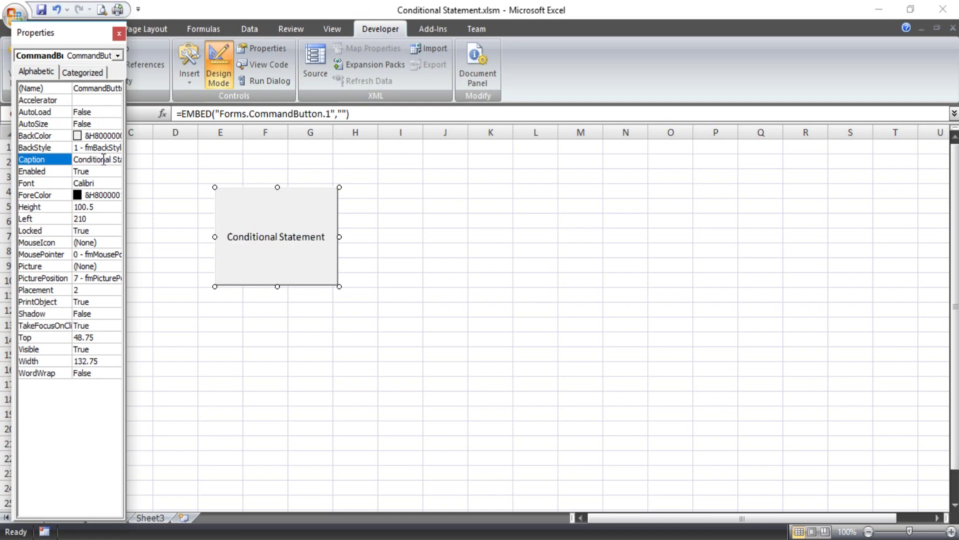
click(119, 33)
click(623, 262)
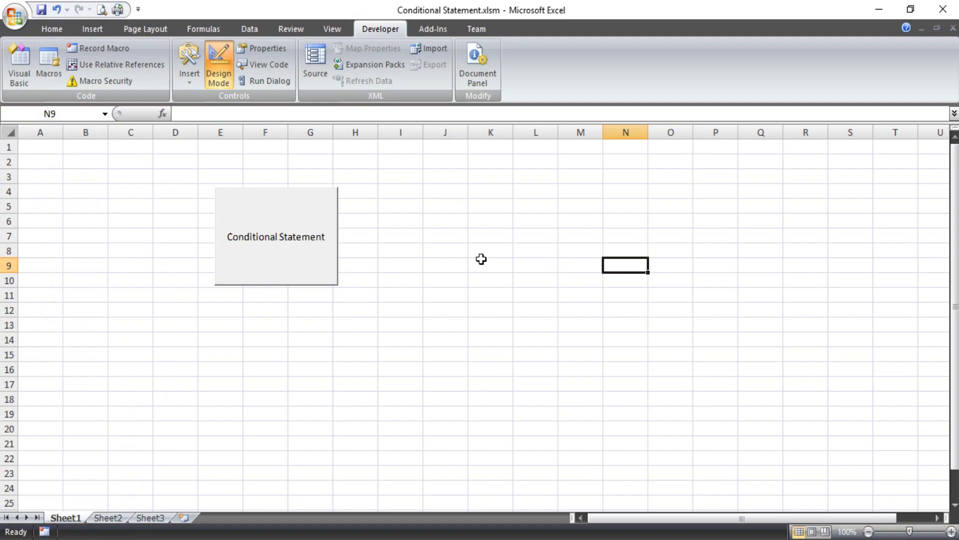
- Open the CommandButton1_Click procedure and add blank lines inside it
right_click(244, 220)
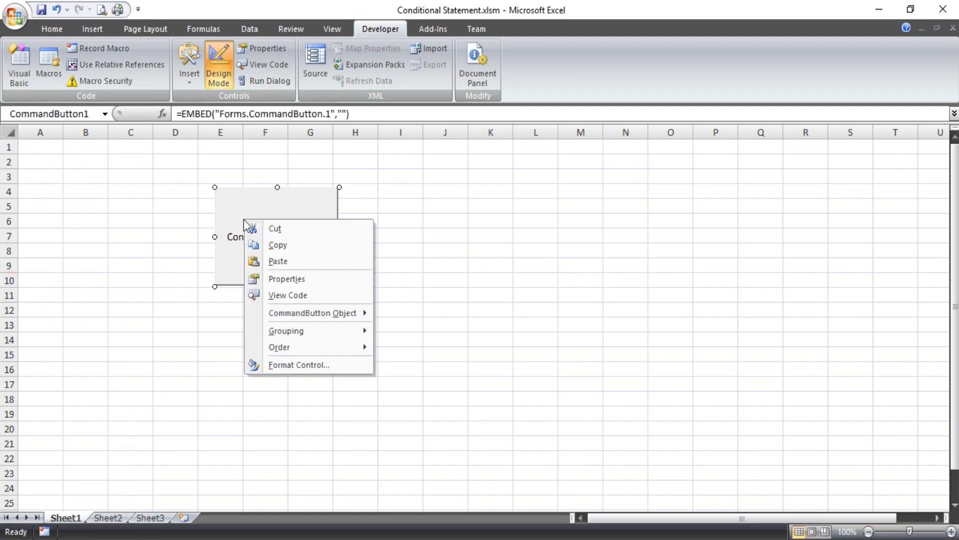
click(314, 294)
key(Return)
key(Return)
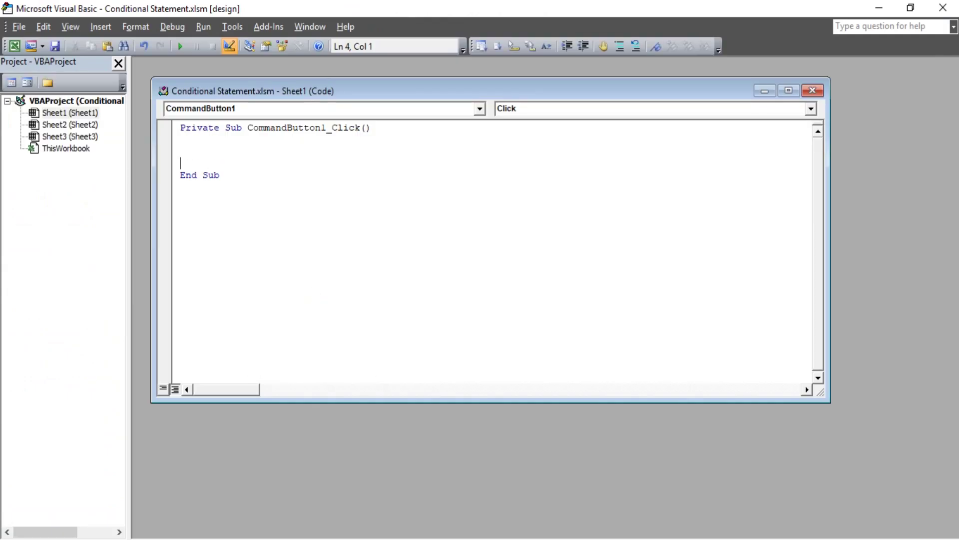
key(Up)
key(Up)
text(if)
- Dismiss the compile error and delete the incomplete 'if' line
click(233, 187)
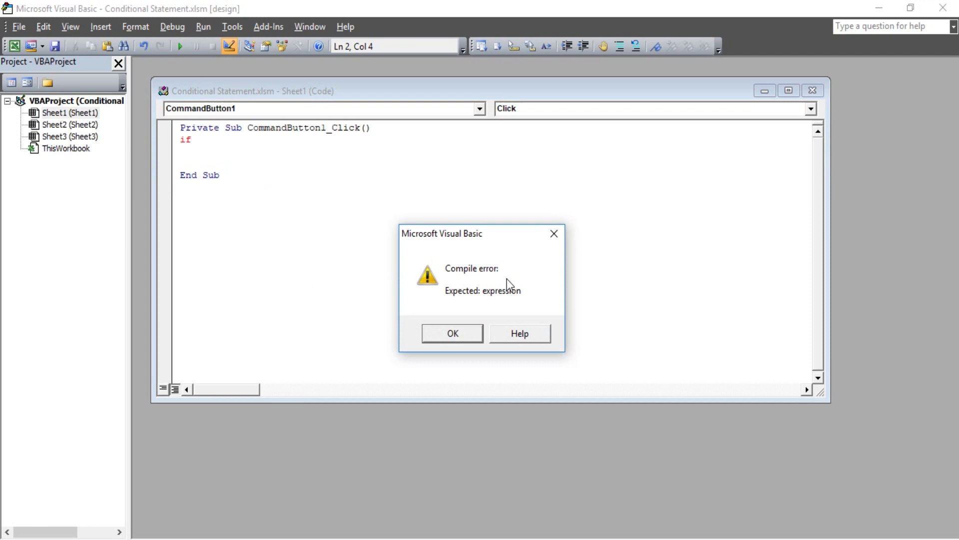
click(453, 333)
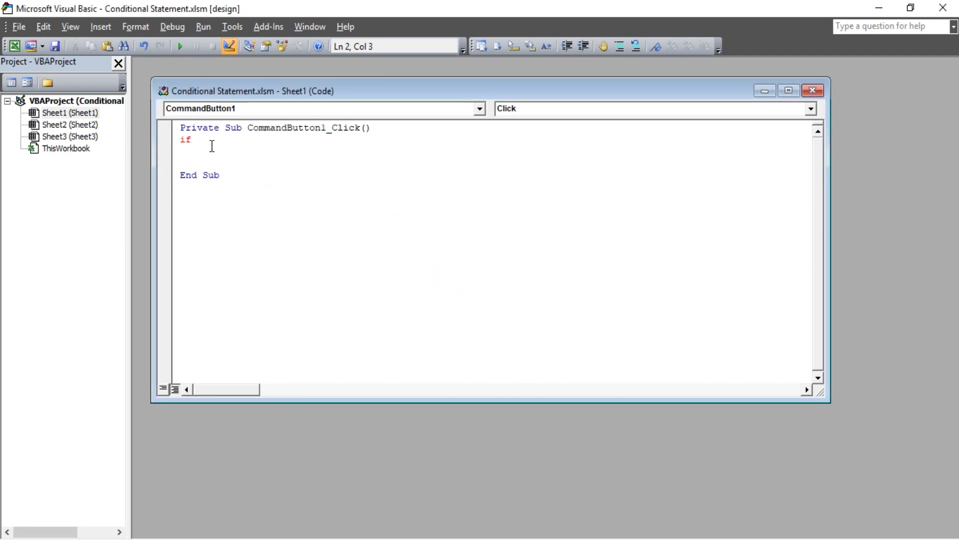
drag(211, 144, 156, 142)
key(Delete)
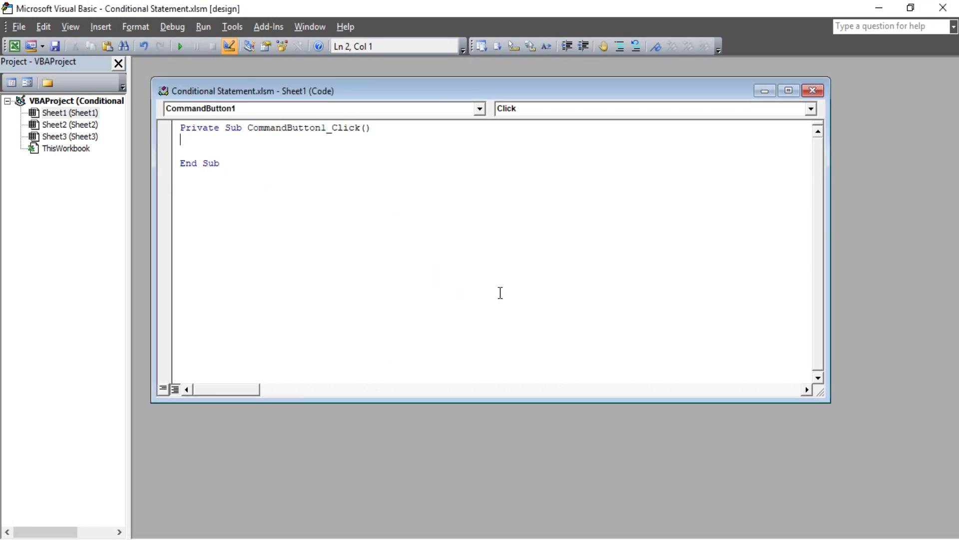
click(493, 533)
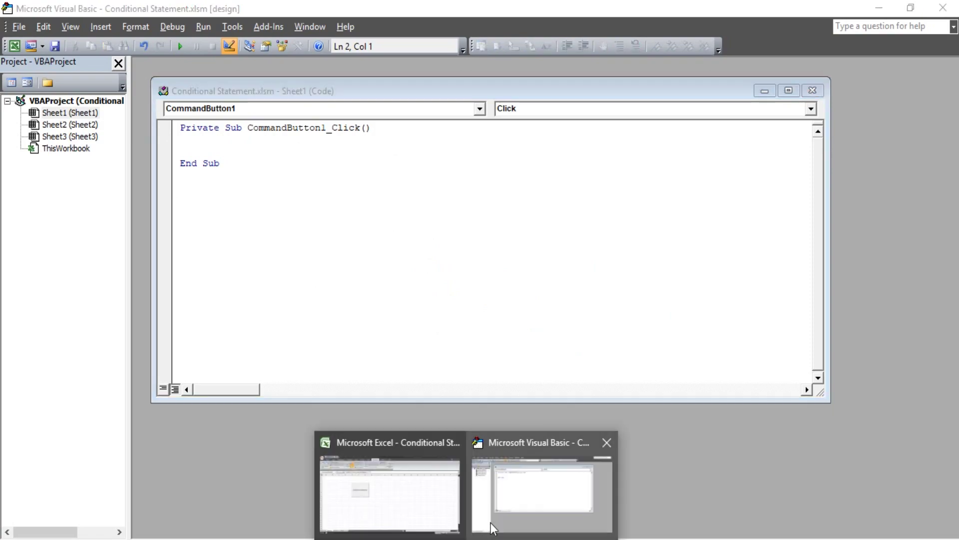
- Apply All Borders to the range J4:M12
click(390, 495)
click(440, 220)
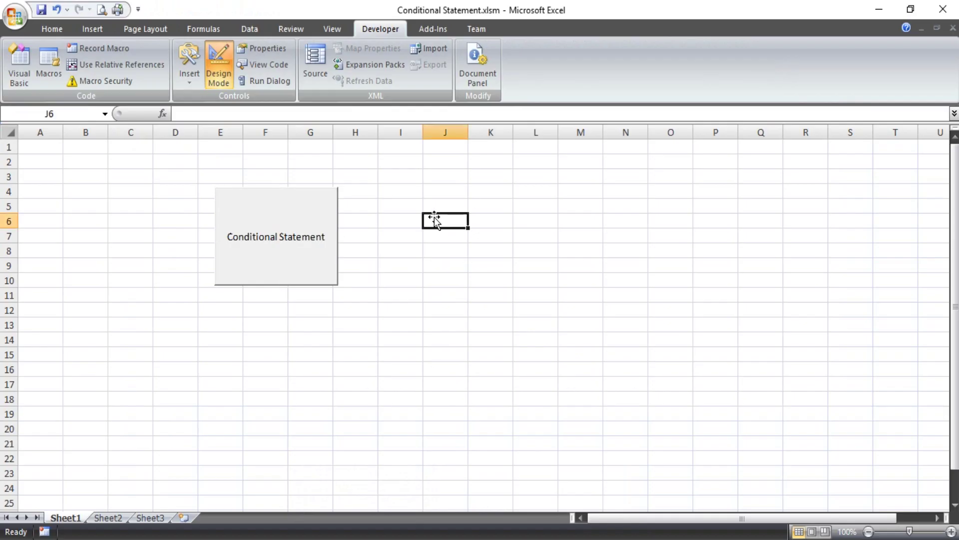
drag(450, 190, 576, 306)
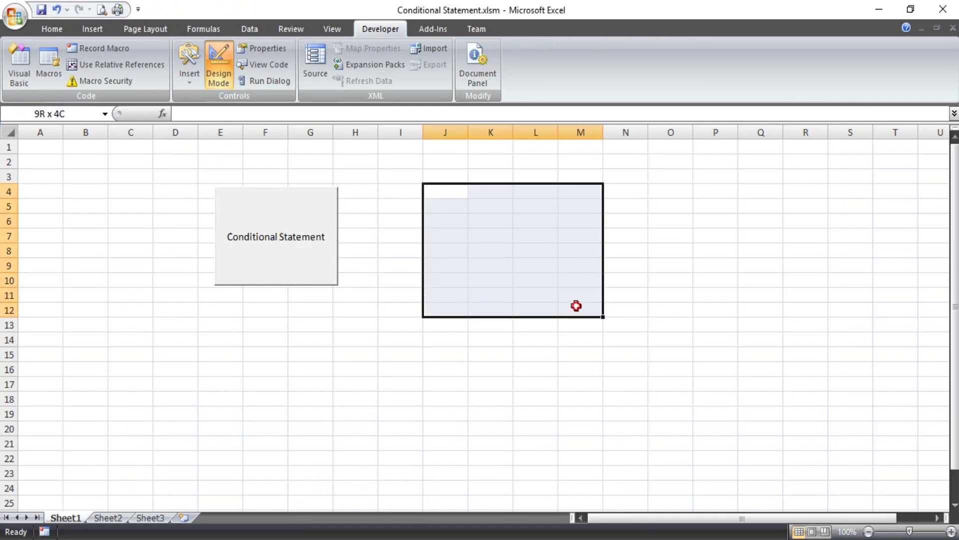
click(52, 29)
click(192, 76)
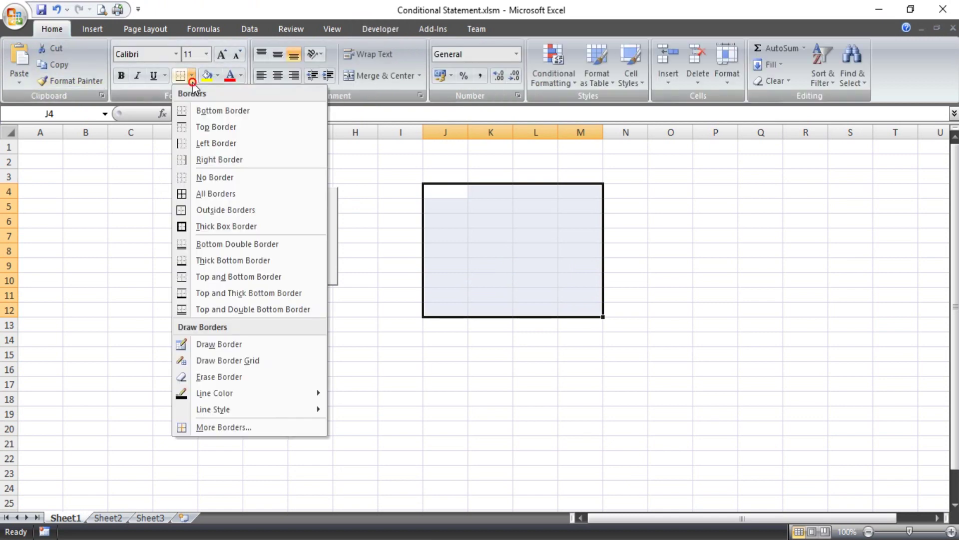
click(215, 193)
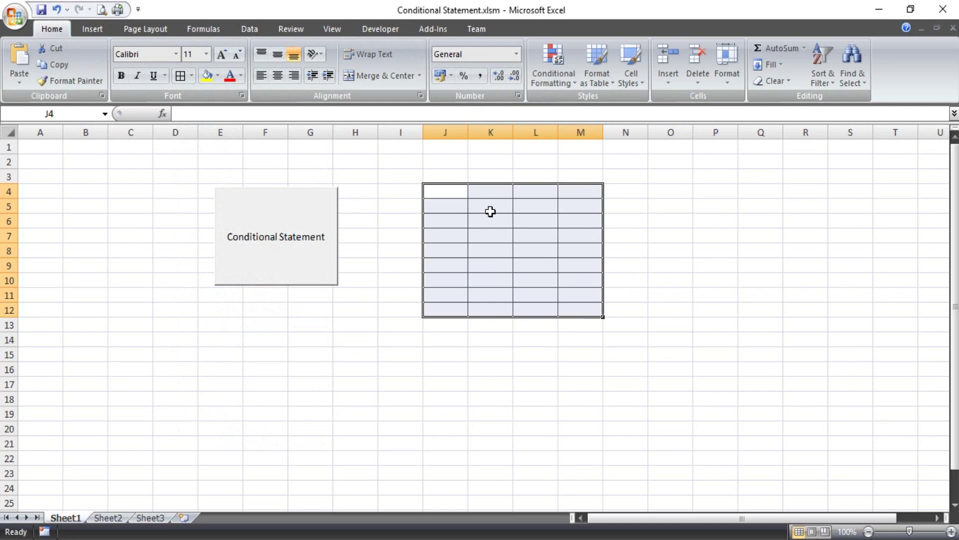
- Fill cell J4 yellow, replacing an initial blue fill
click(456, 192)
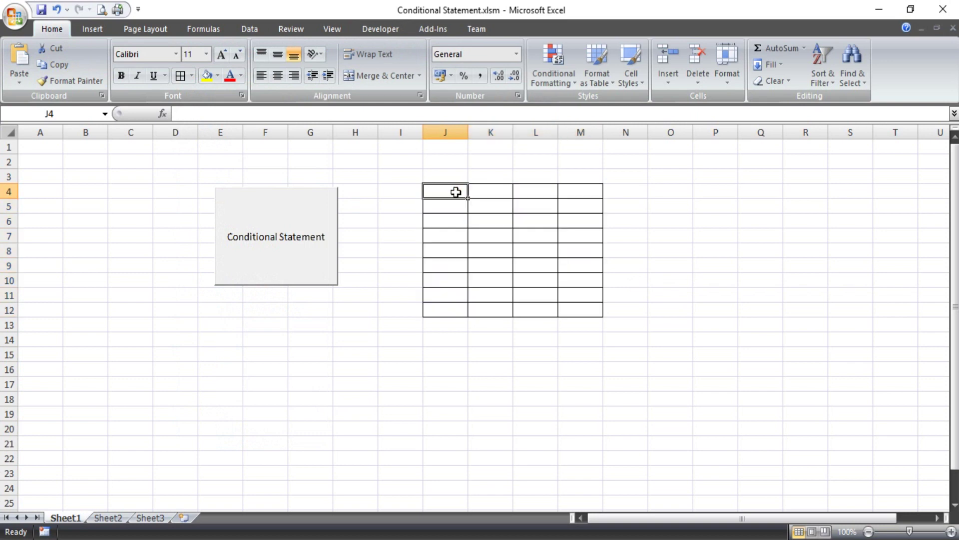
click(217, 78)
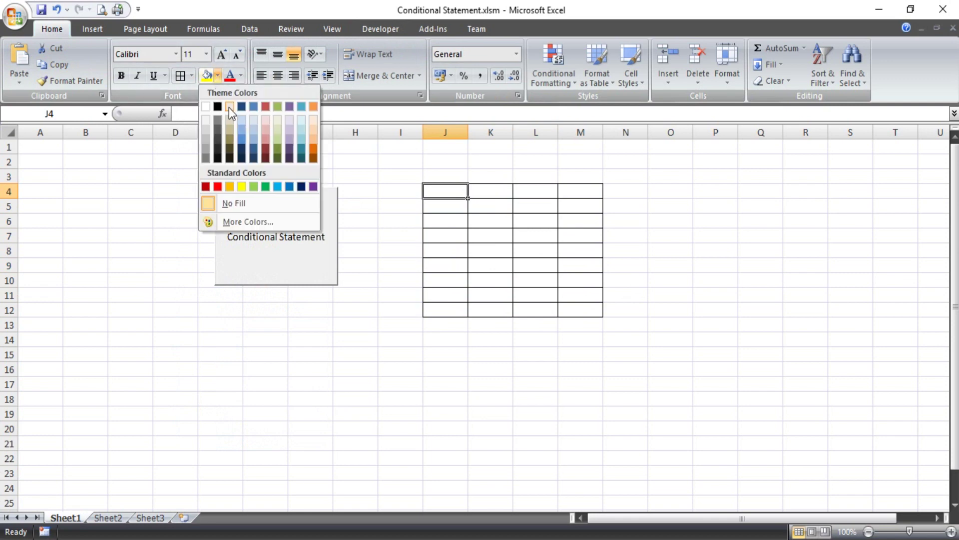
click(240, 135)
click(216, 77)
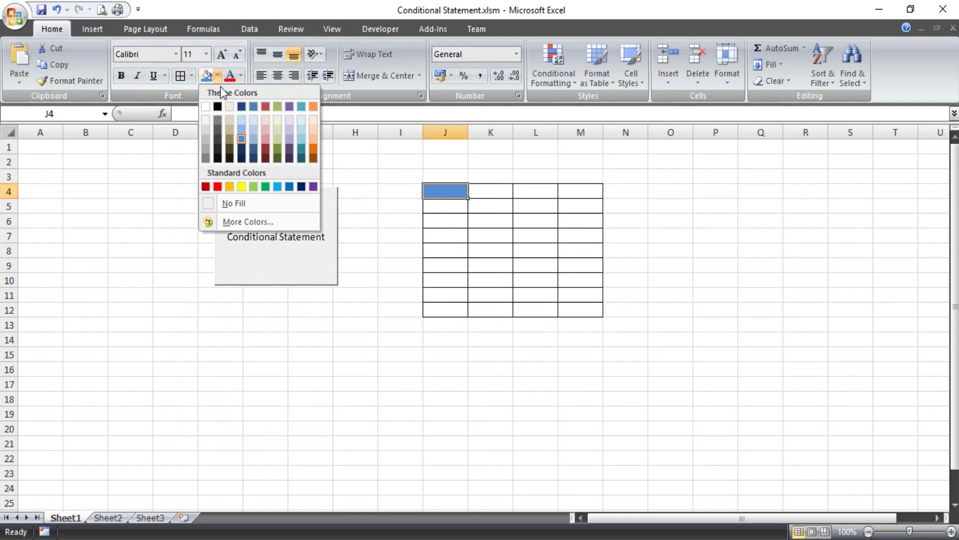
click(248, 183)
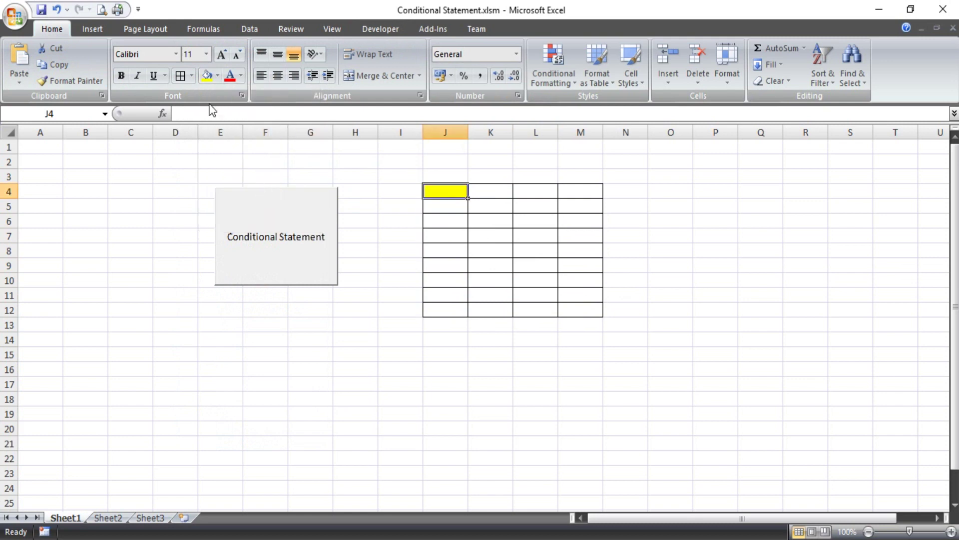
click(587, 308)
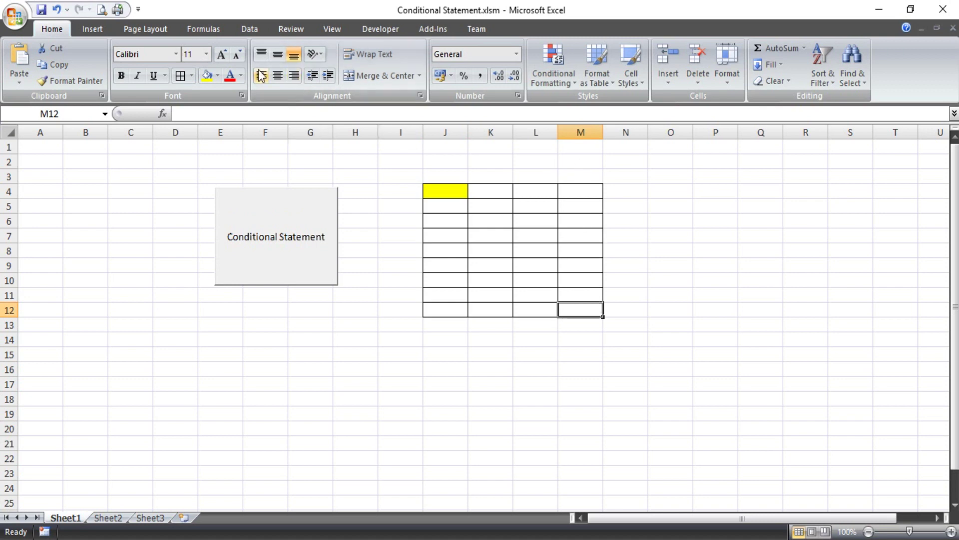
- Fill M12 pink, make row 4 taller, and bold cell J4
click(216, 76)
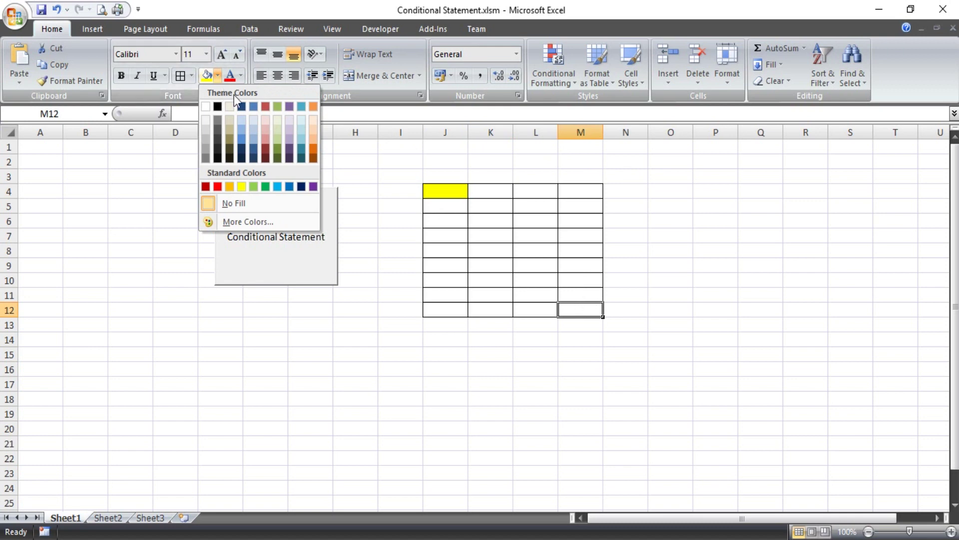
click(265, 136)
click(714, 236)
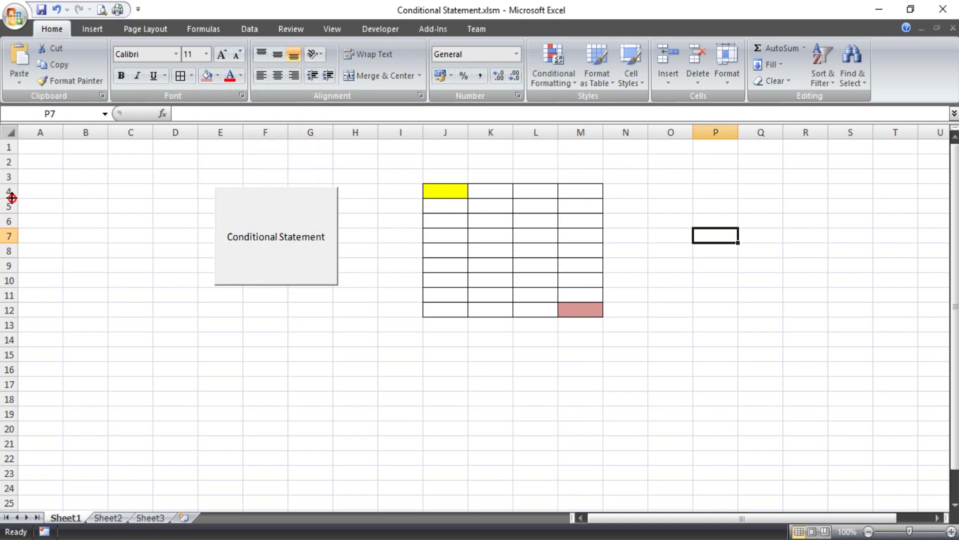
drag(11, 199, 11, 219)
click(446, 201)
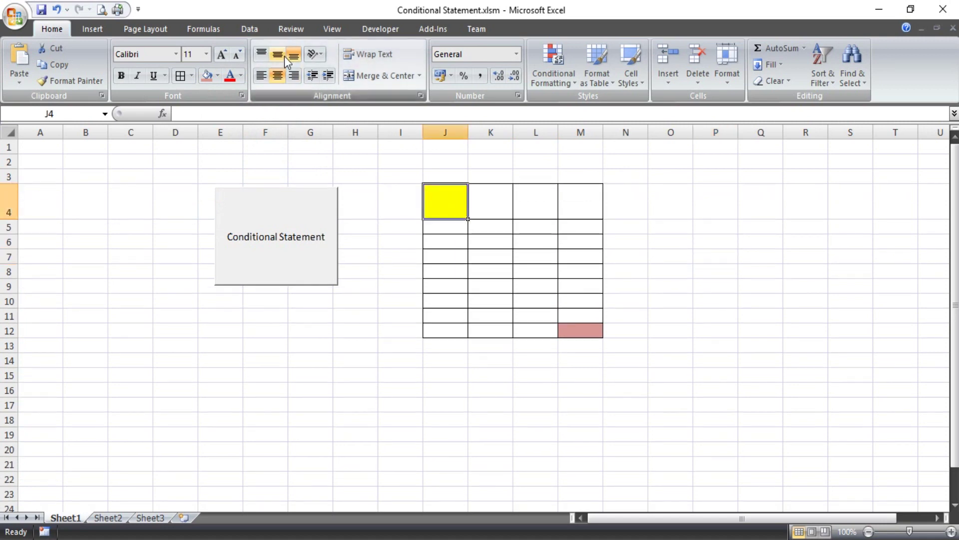
click(120, 76)
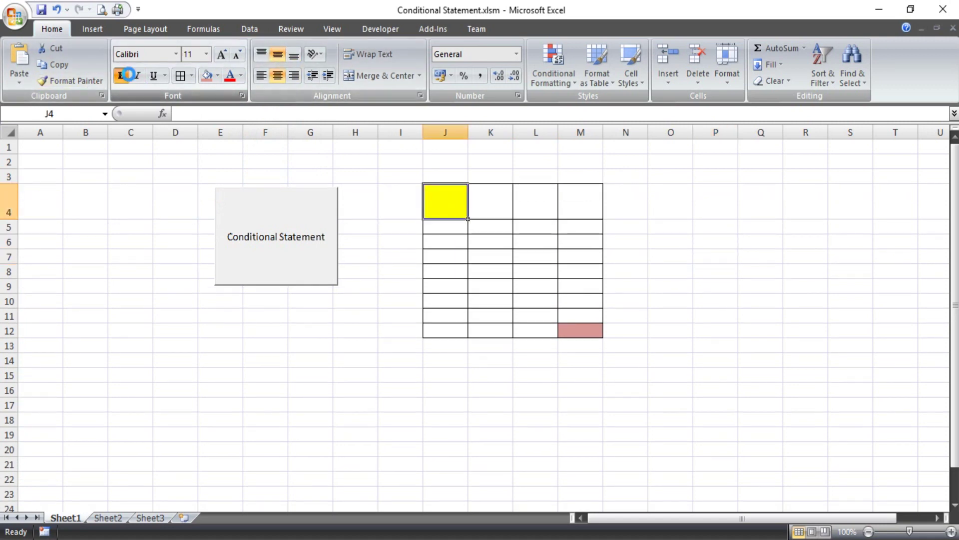
- Make row 12 taller, vertically center M12, and widen column M
click(589, 329)
drag(9, 338, 9, 349)
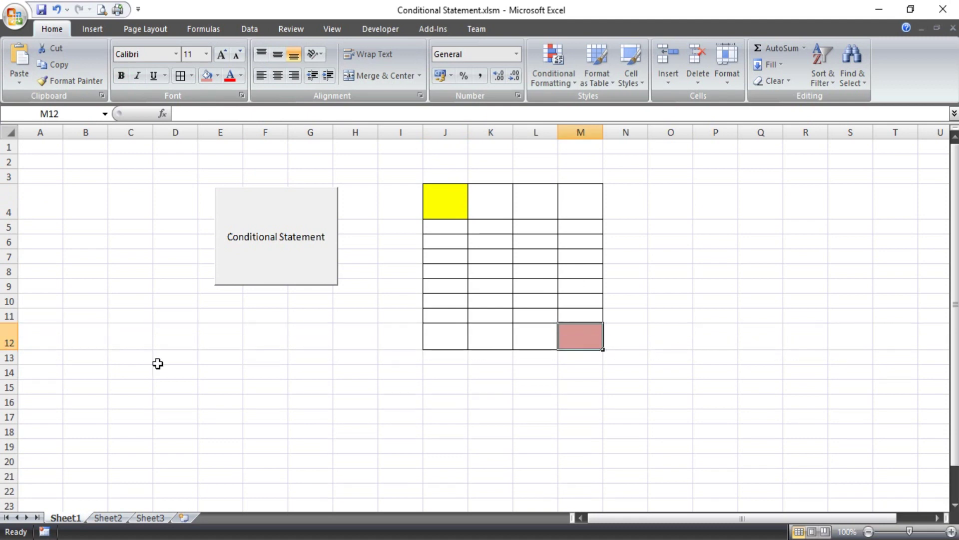
click(278, 55)
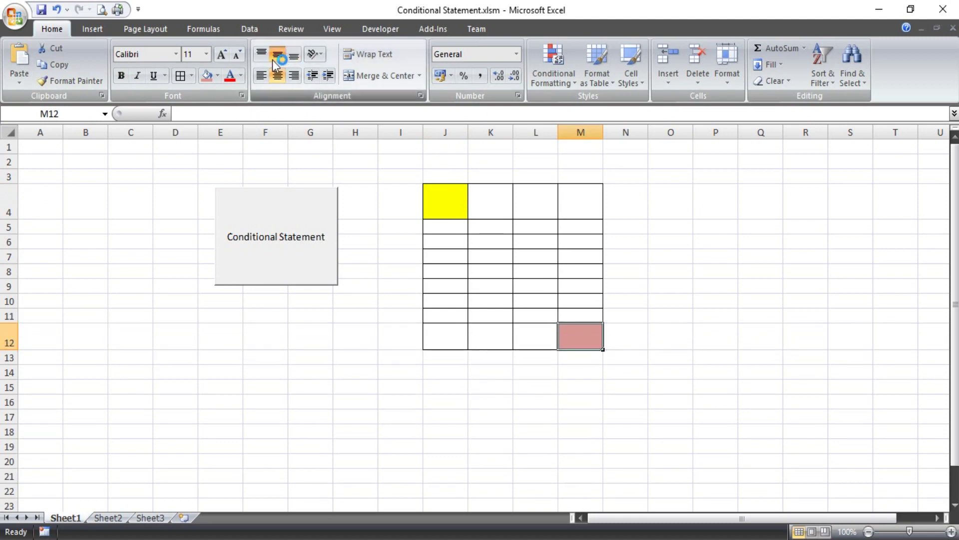
drag(603, 133, 688, 142)
click(755, 316)
click(452, 200)
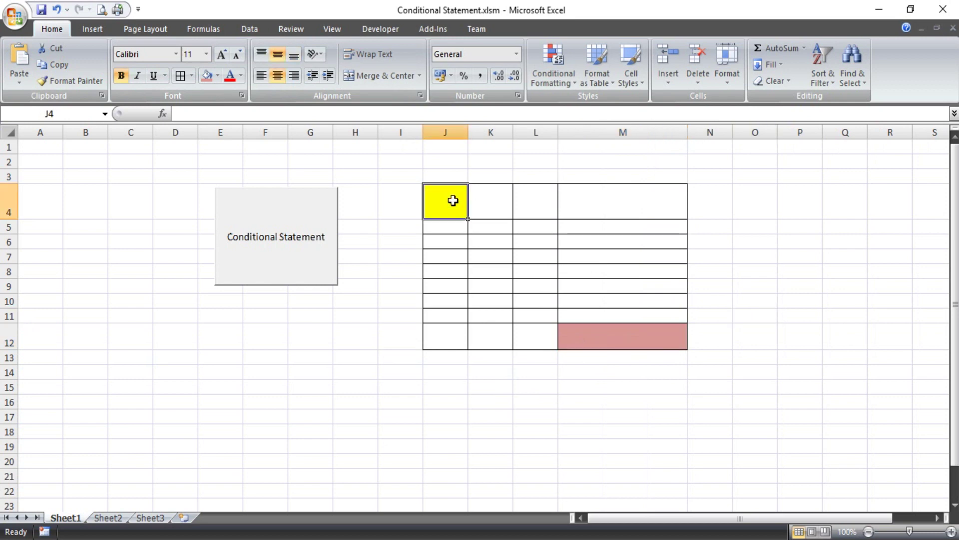
- Enter the labels 'Condition' in J3 and 'Result' in M13
click(449, 175)
text(Con)
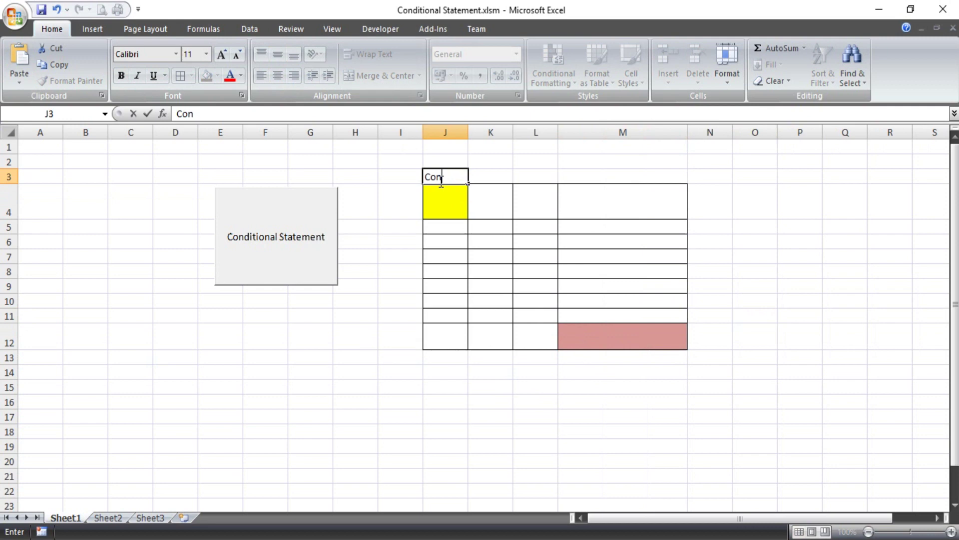
text(dition)
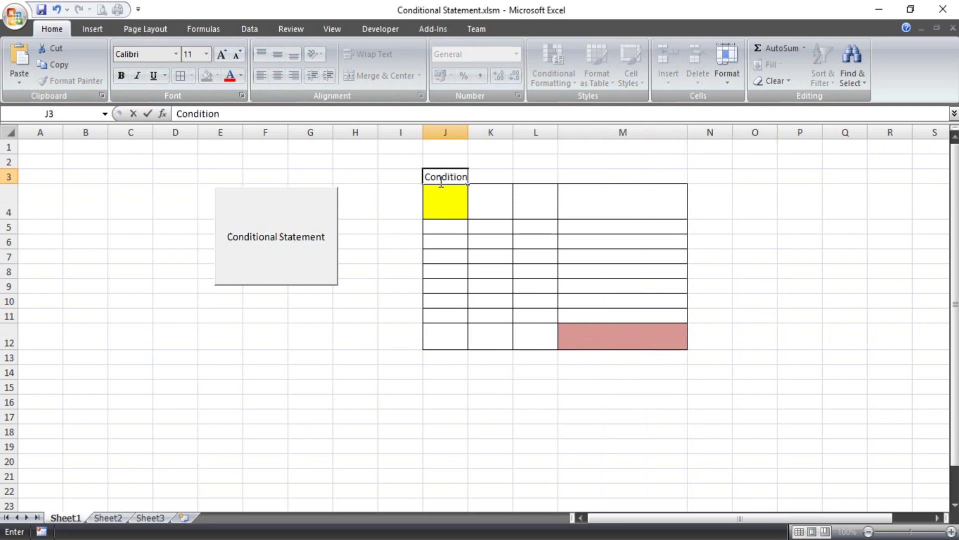
click(582, 400)
click(592, 358)
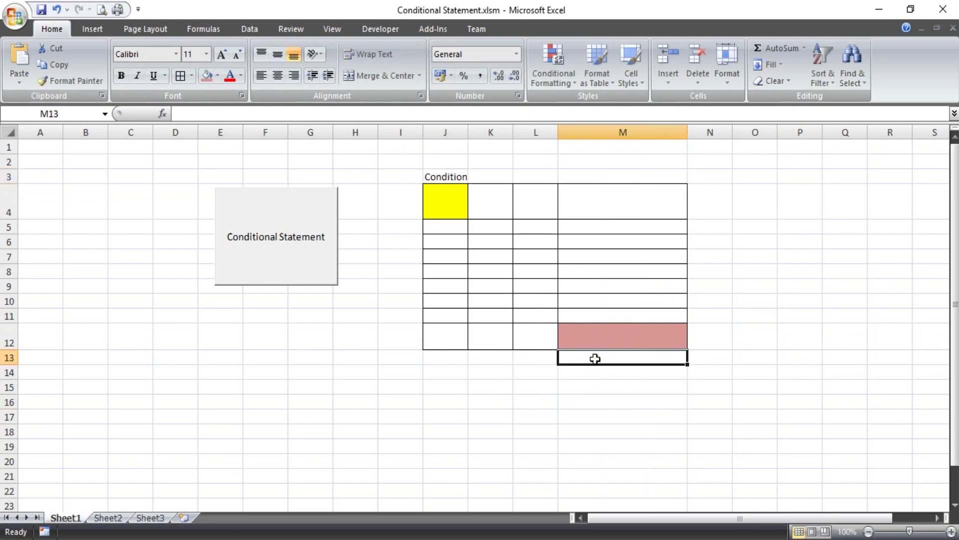
text(RResult)
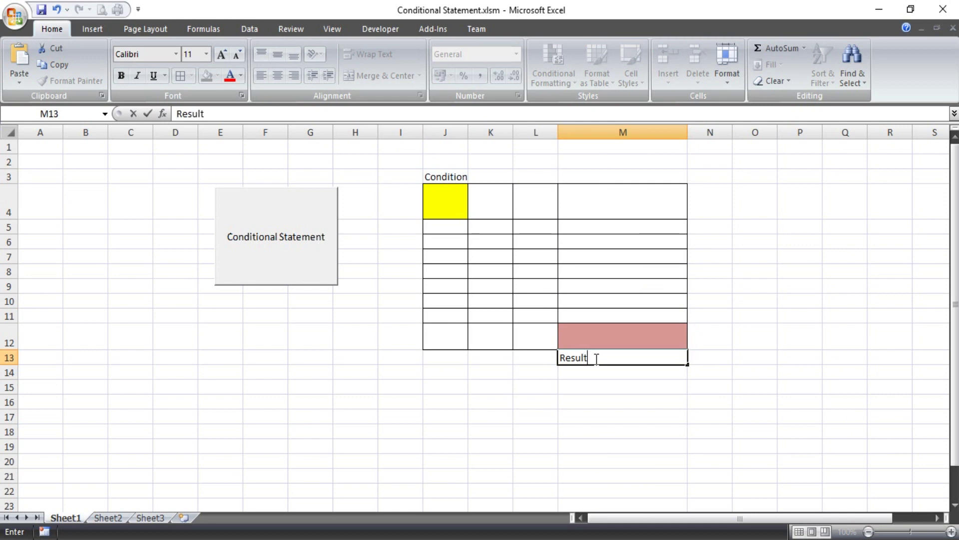
click(848, 369)
- Center the Result and Condition labels
click(609, 357)
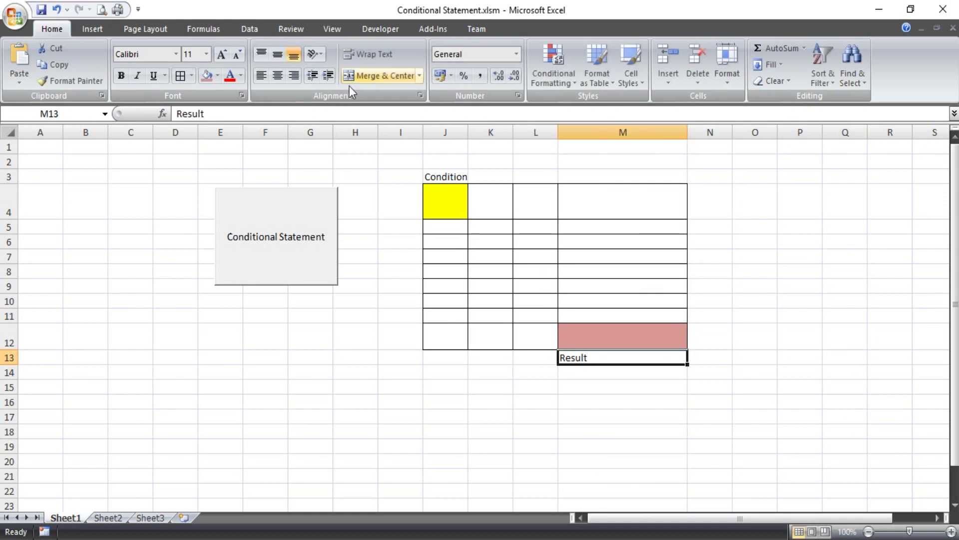
click(276, 75)
click(445, 176)
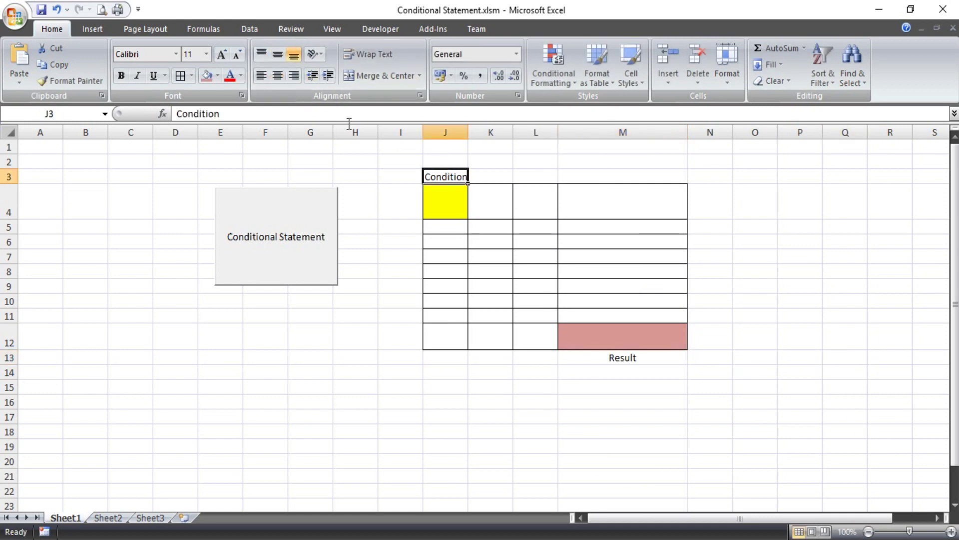
click(276, 75)
click(843, 201)
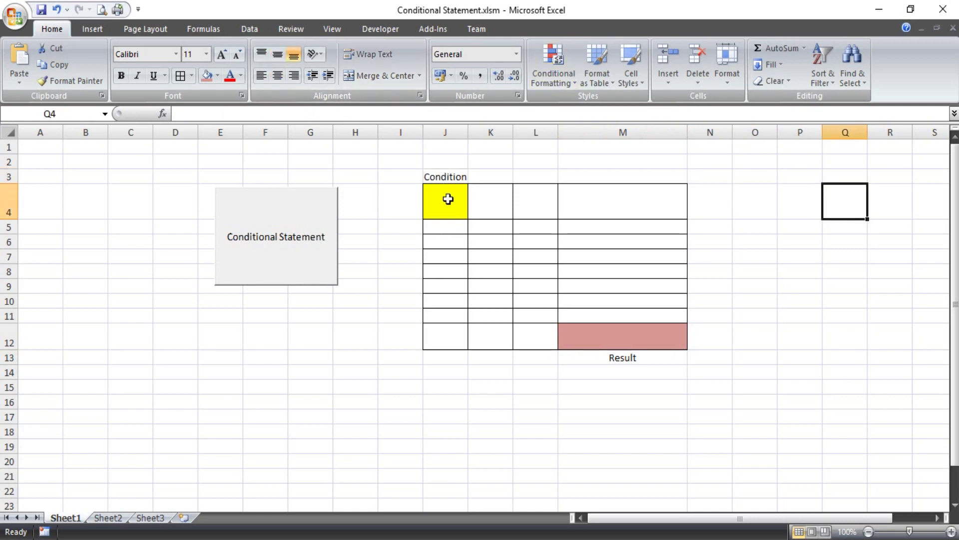
click(597, 334)
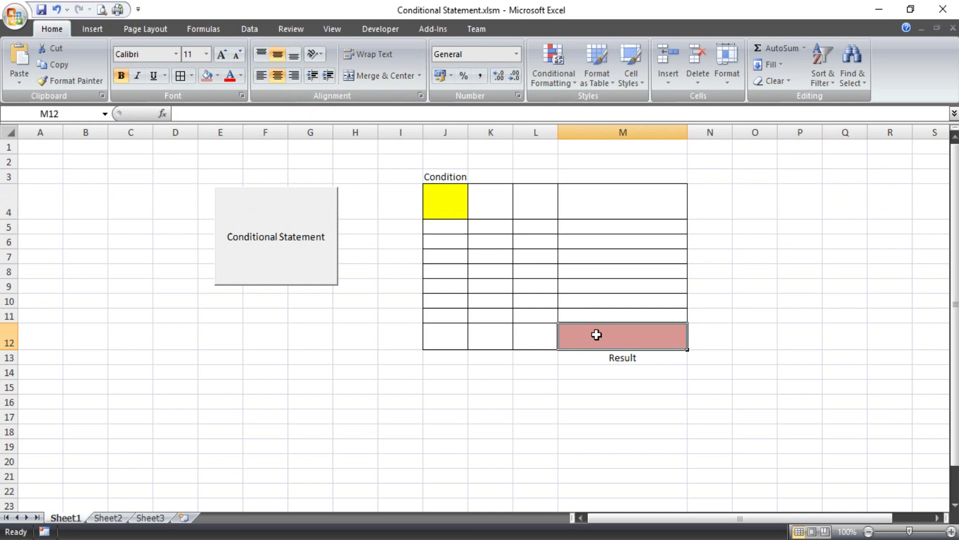
- Start the click routine's If line with Sheet1.Cells.Range("J4") using autocomplete
right_click(276, 225)
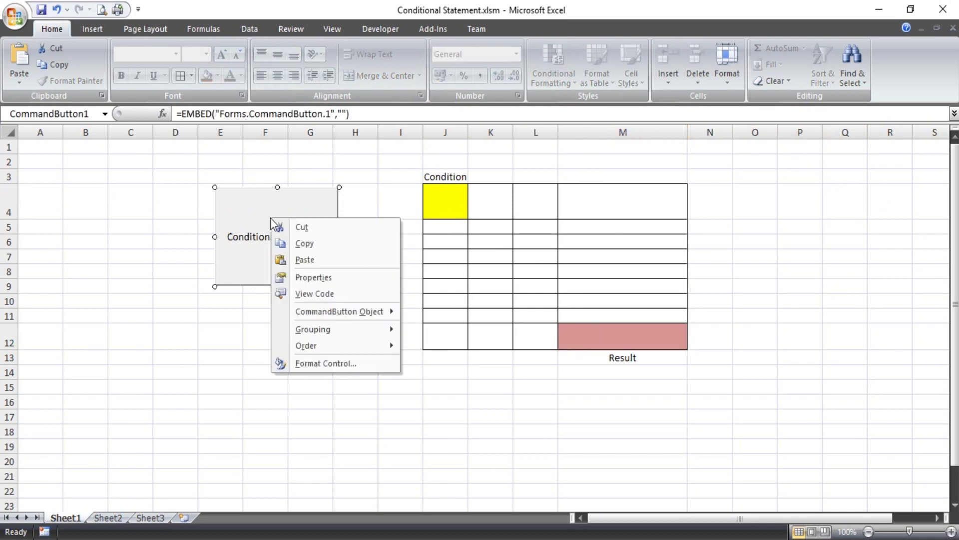
click(314, 294)
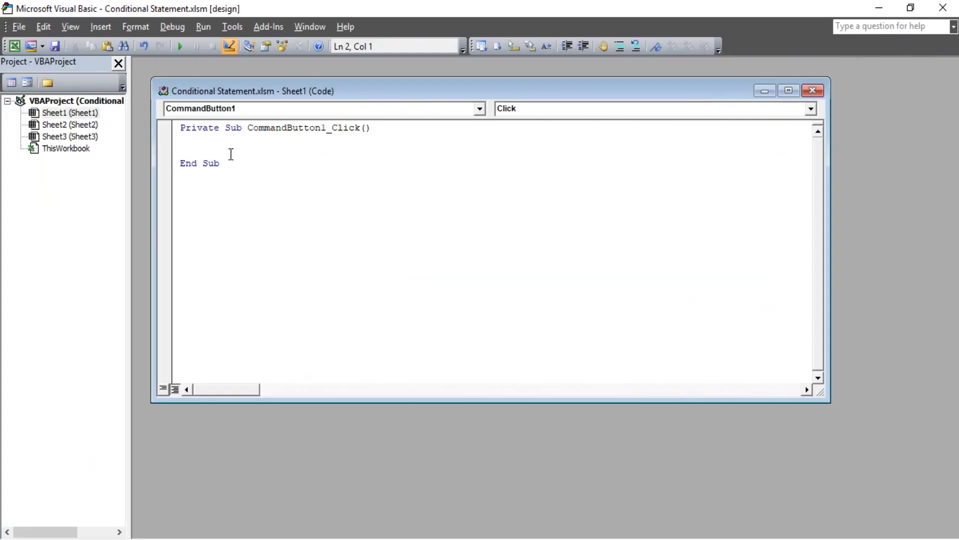
text(if)
text(sh)
text(e)
key(ctrl+space)
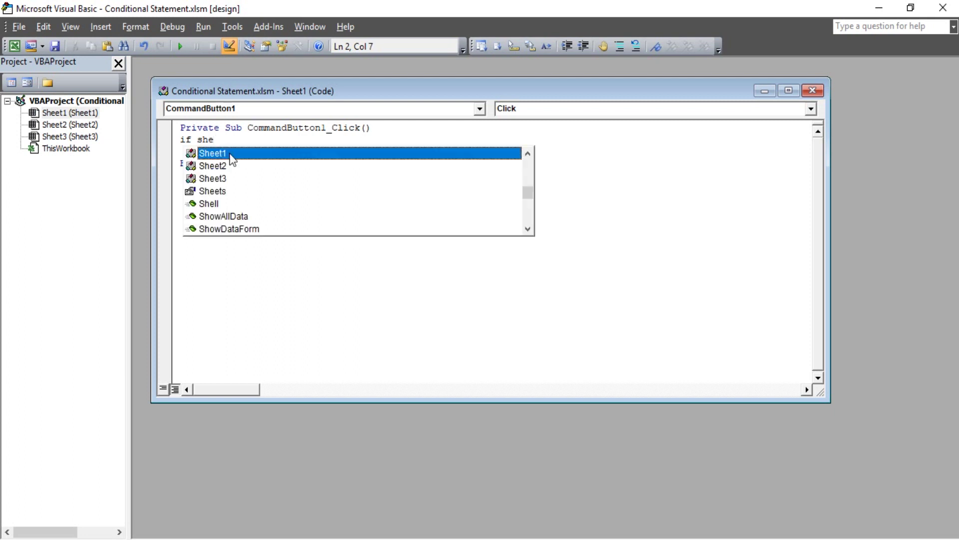
text(.cel)
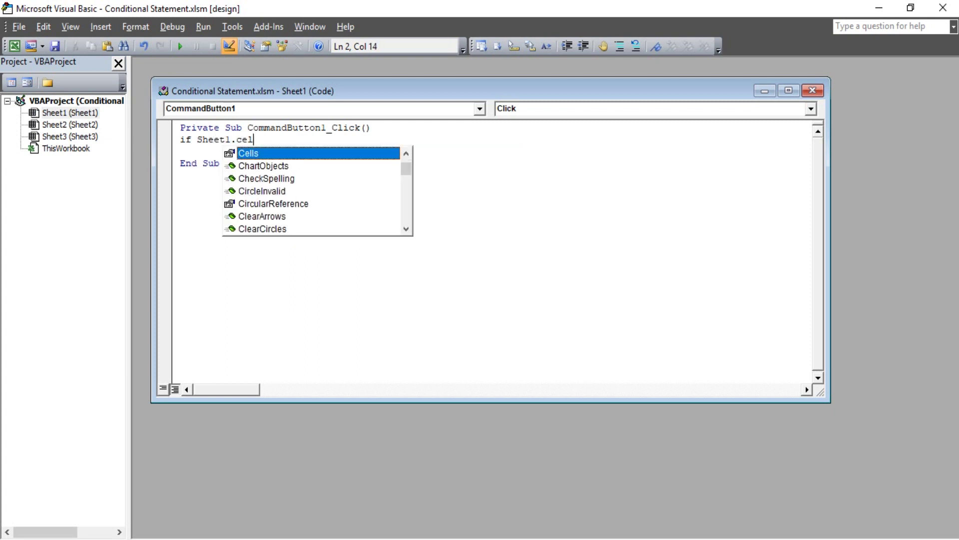
key(Tab)
text(.ra)
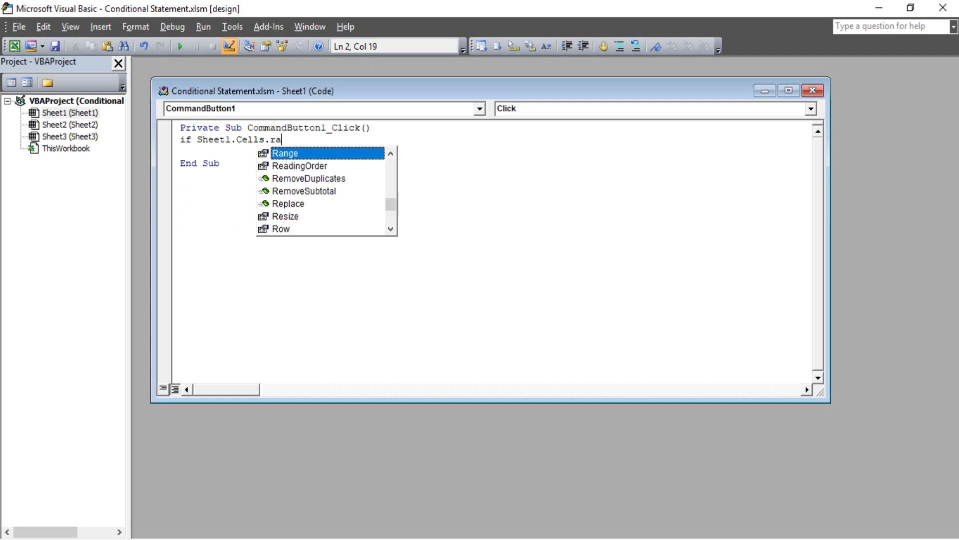
key(Tab)
text(()
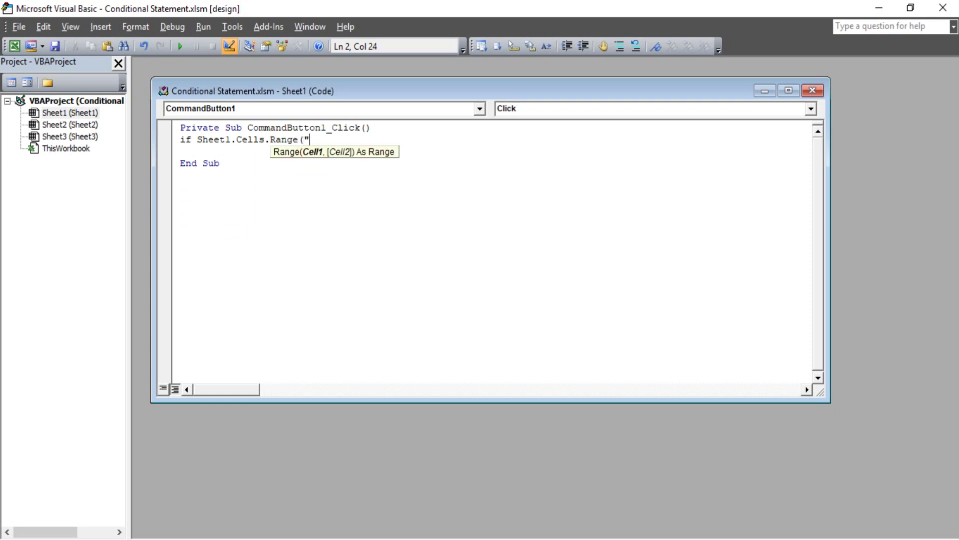
text(J4)
text("))
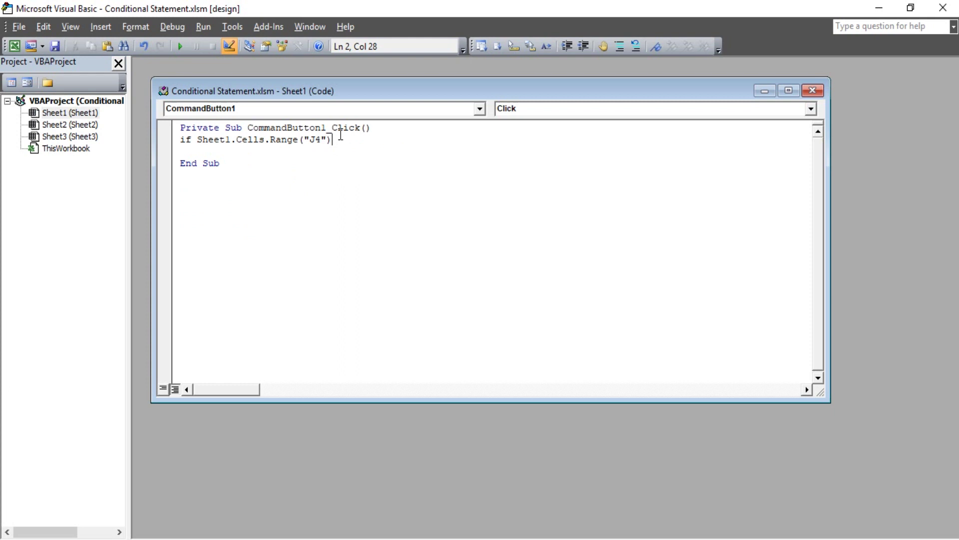
text(=)
text( "")
text( The)
- Complete the condition as = "" Then and add lines for the body and closing
key(BackSpace)
key(BackSpace)
key(BackSpace)
text(THE)
text(N)
key(Return)
key(Return)
text(END)
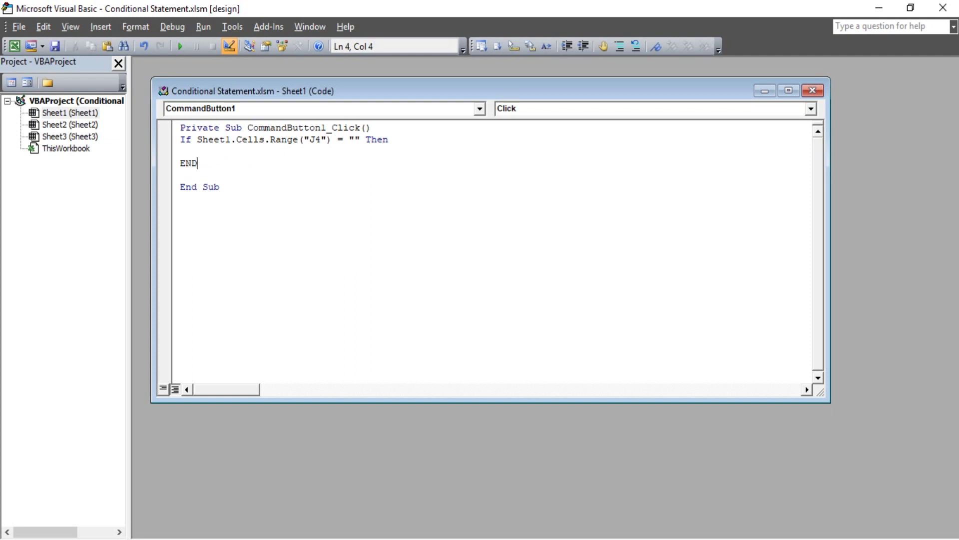
text( IF)
- Finish End If and remove the extra blank lines so End Sub follows directly
key(Return)
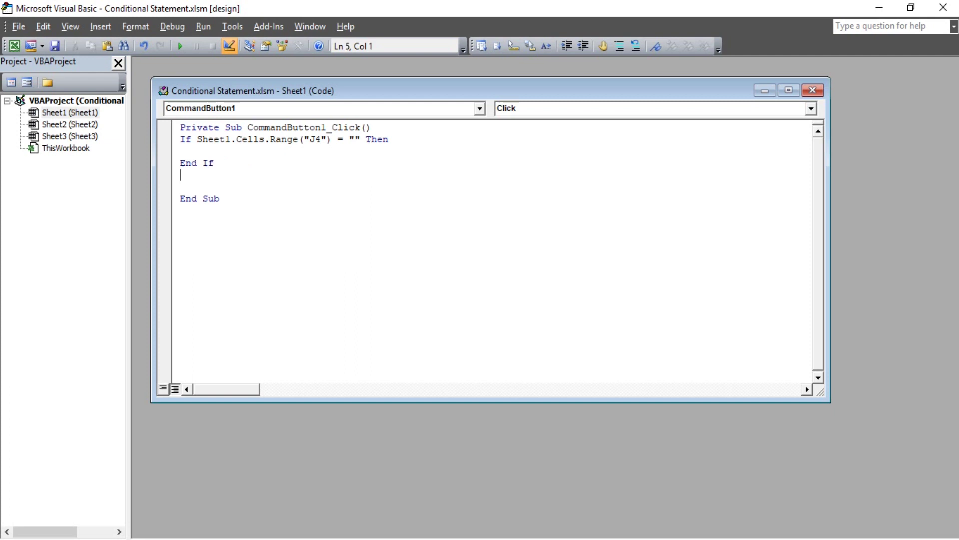
click(223, 151)
key(Delete)
key(Delete)
drag(270, 140, 330, 139)
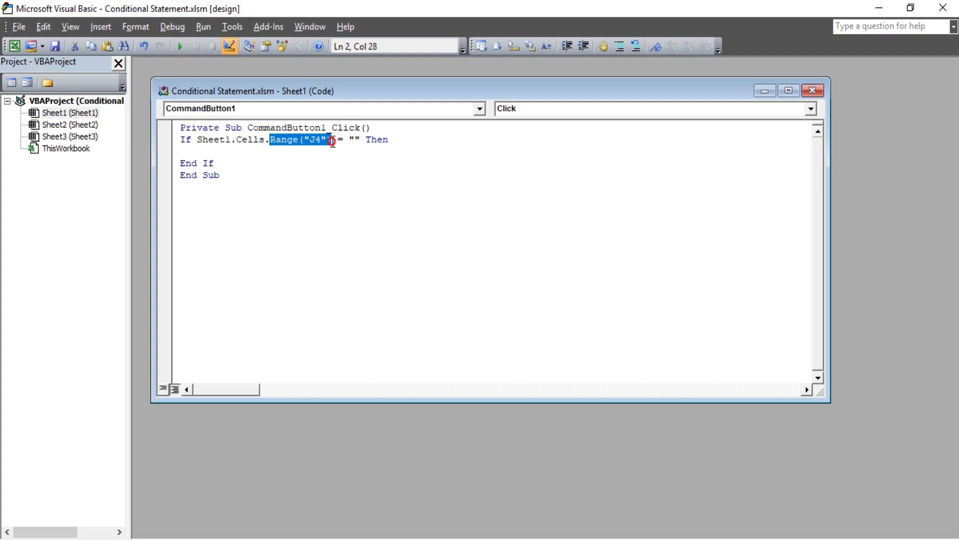
click(357, 139)
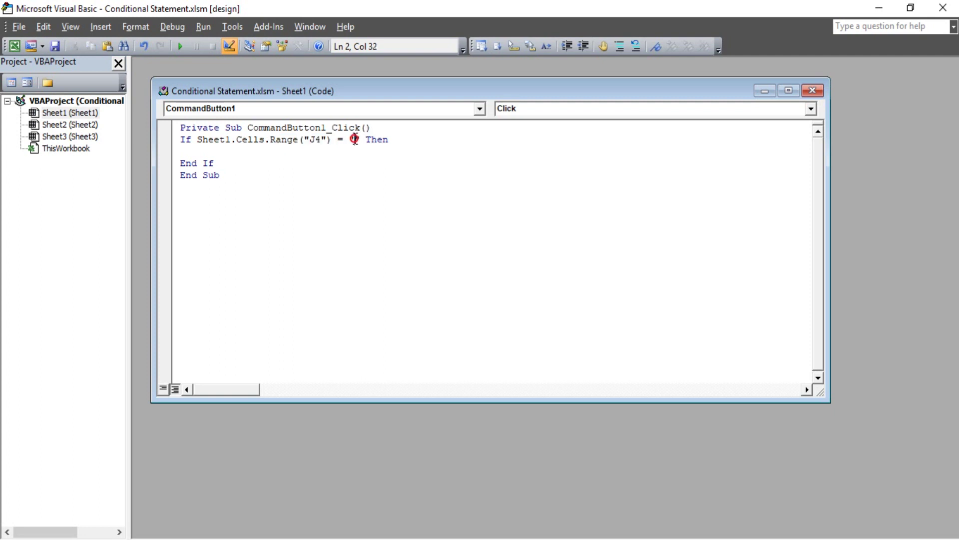
click(276, 155)
text(SHE)
- Add Sheet1.Cells.Range("M12") = "Please dont be empty" inside the If block
key(ctrl+space)
text(.)
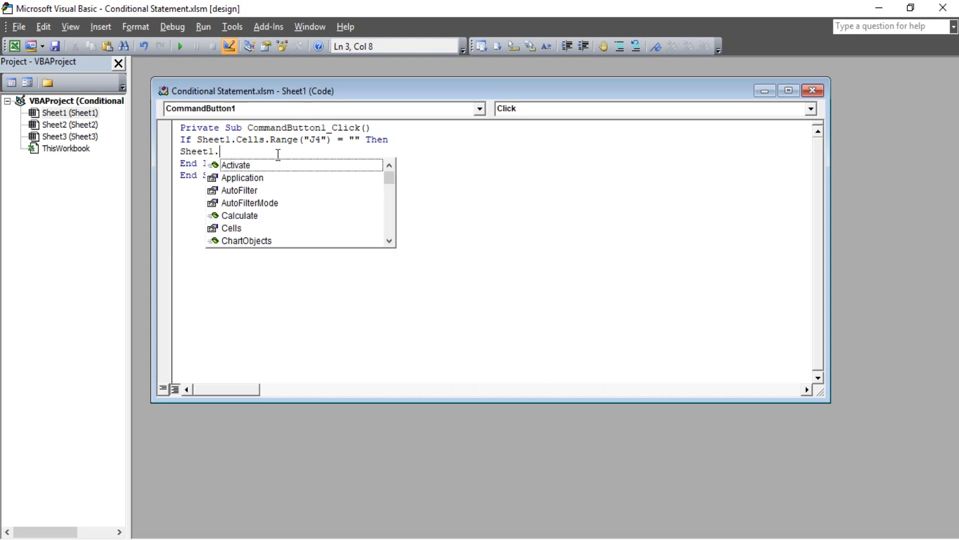
text(CEL)
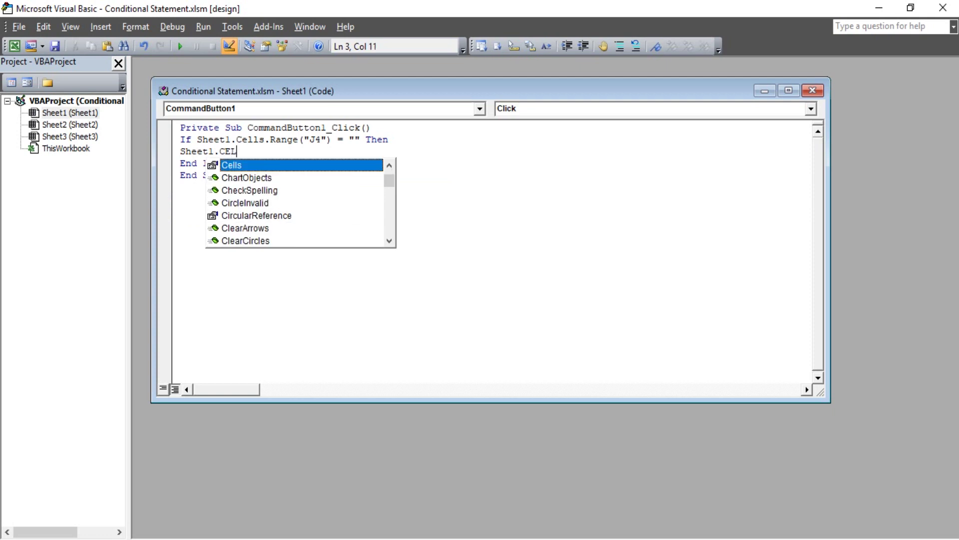
text(.RA)
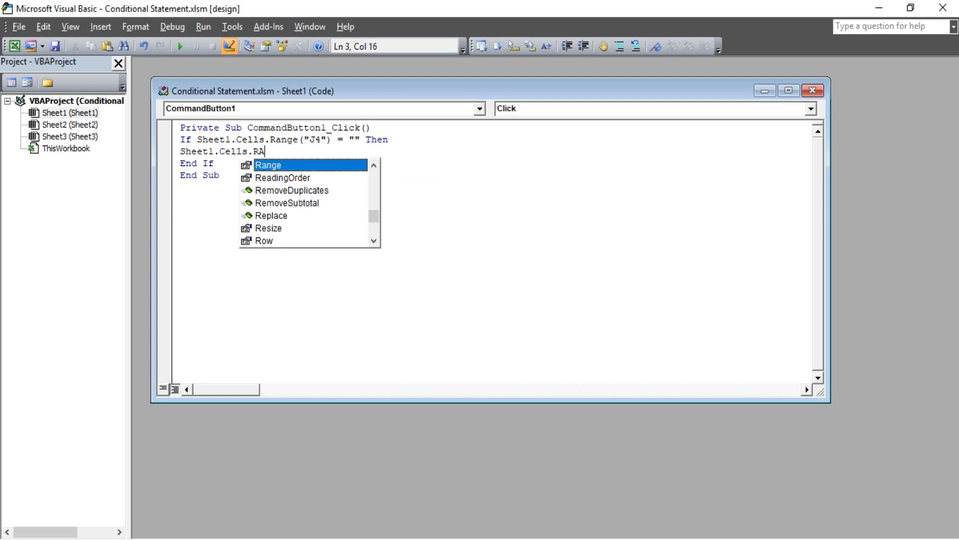
text(.)
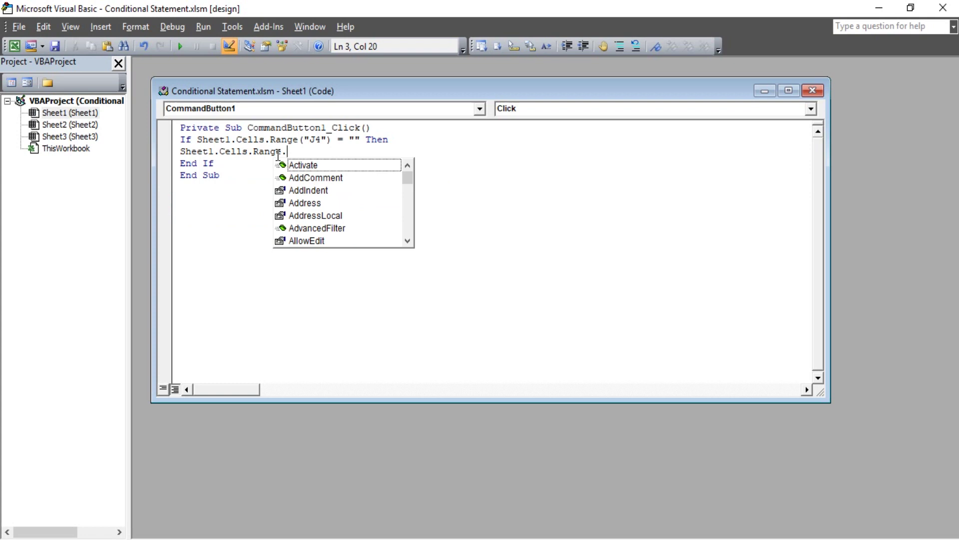
key(BackSpace)
text(()
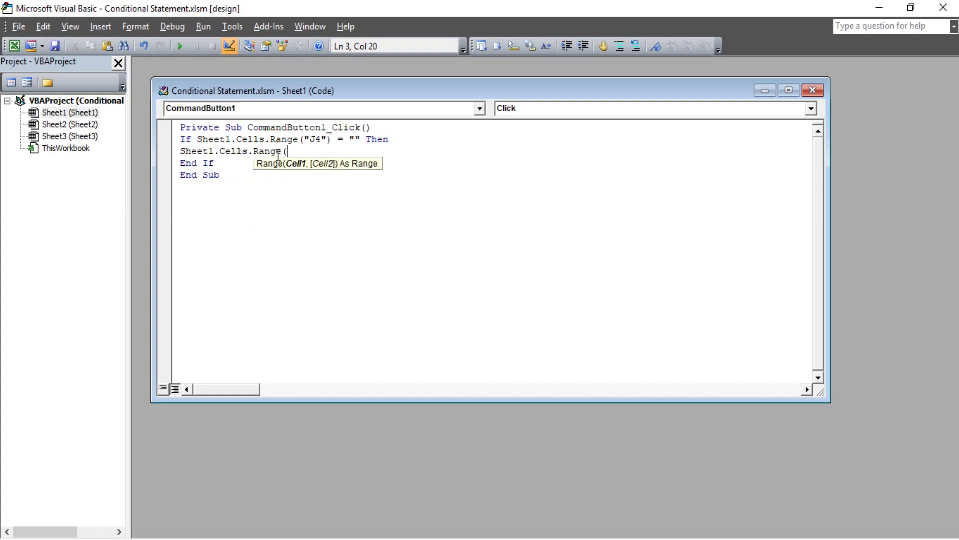
text(m)
key(BackSpace)
text(")
text(M12)
text())
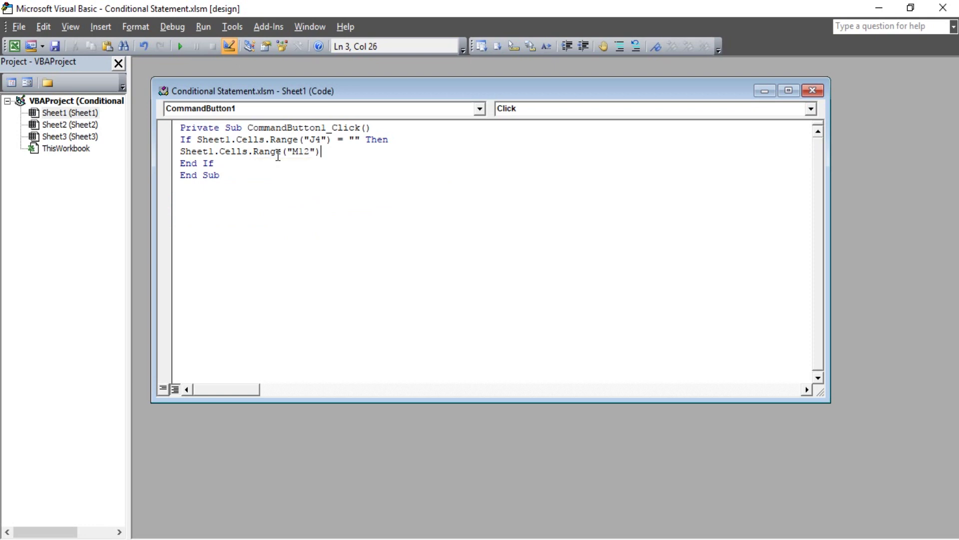
text(= )
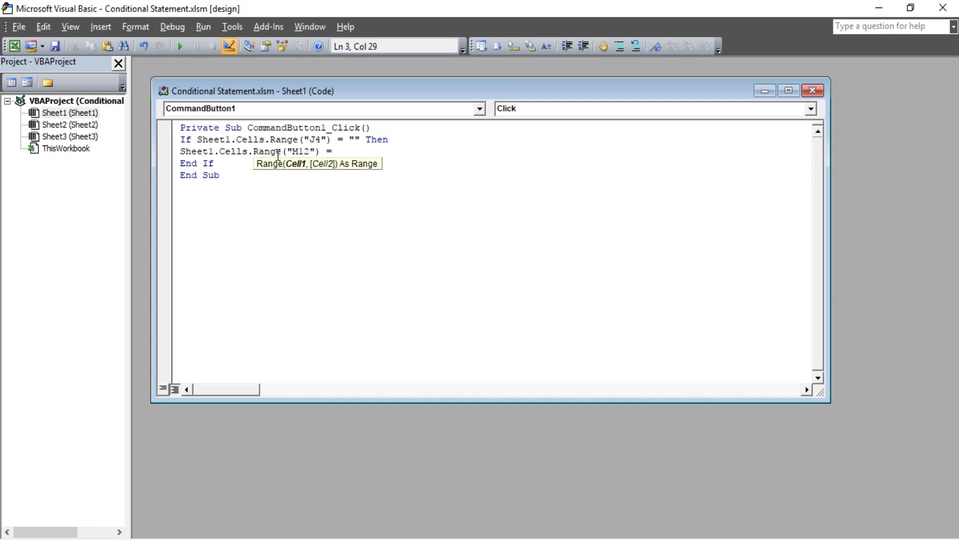
text(")
text(ple)
key(BackSpace)
key(BackSpace)
key(BackSpace)
text(Please )
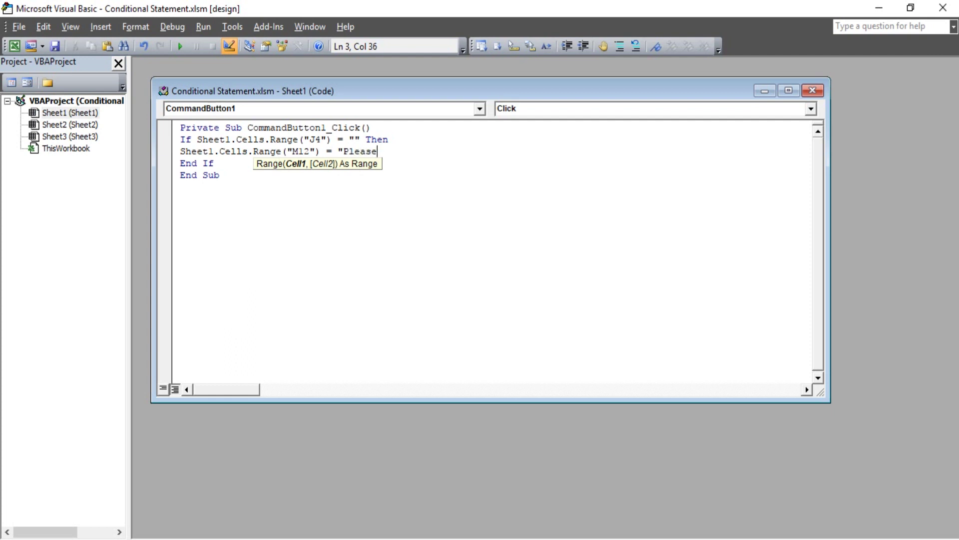
text(dont )
text(be )
text(em)
text(pty)
text(")
drag(196, 139, 331, 139)
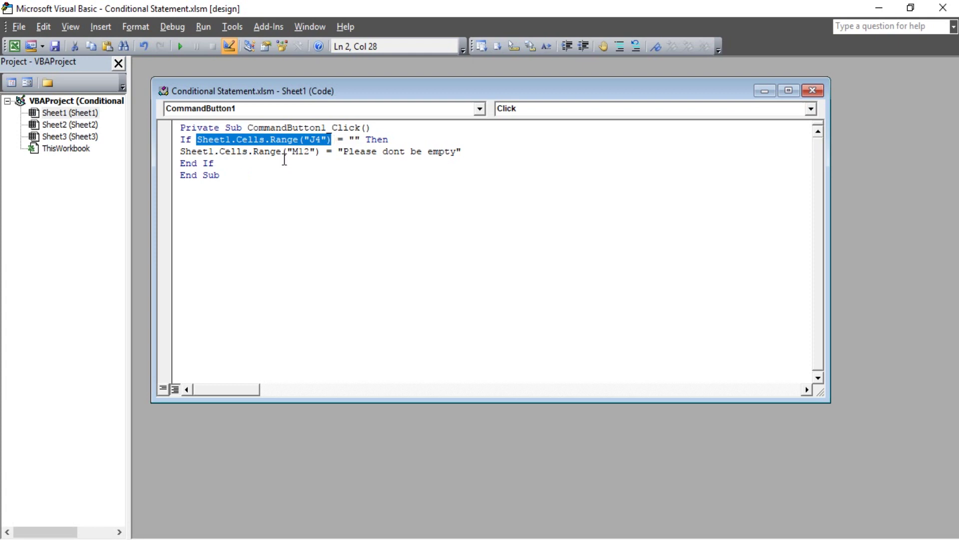
- Exit Design Mode and run the Conditional Statement button with J4 empty
click(345, 152)
drag(345, 152, 461, 152)
click(463, 153)
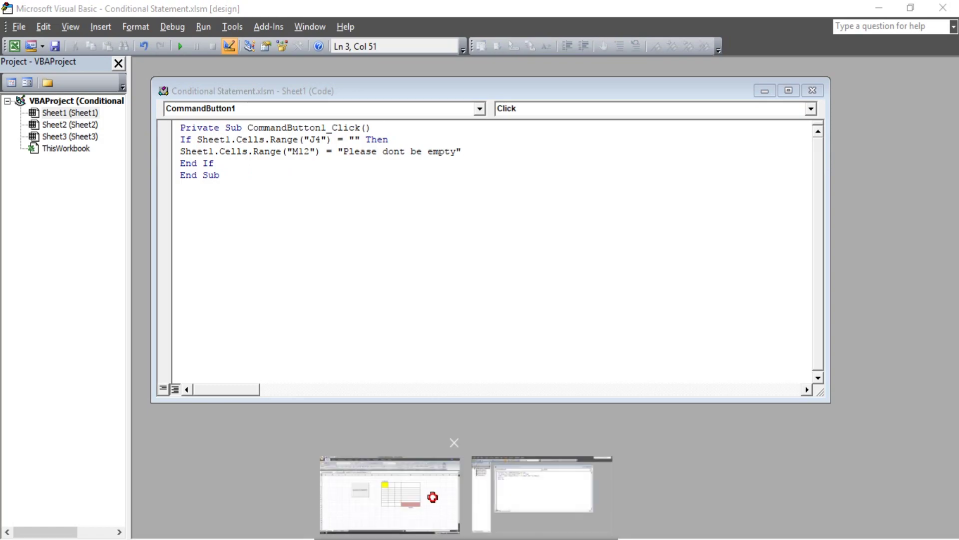
click(434, 497)
click(380, 181)
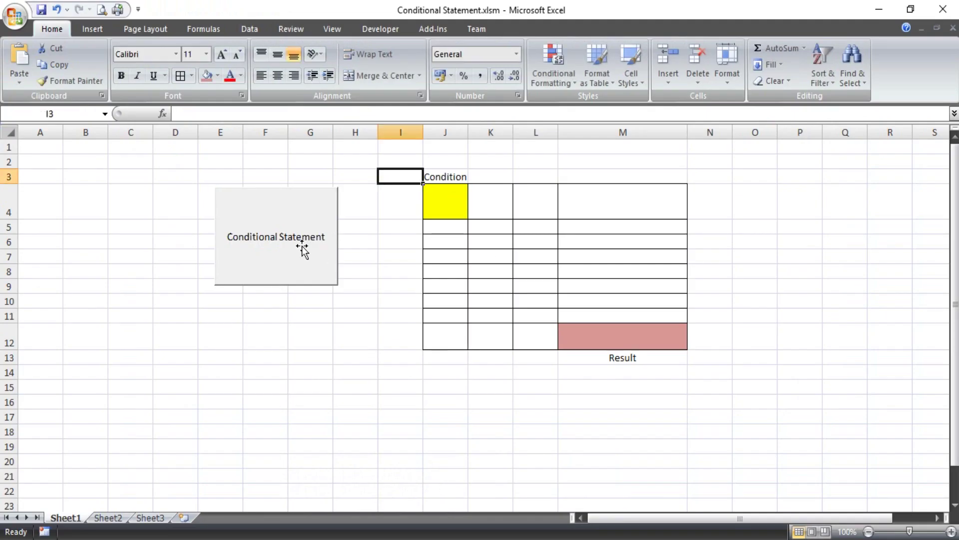
click(375, 28)
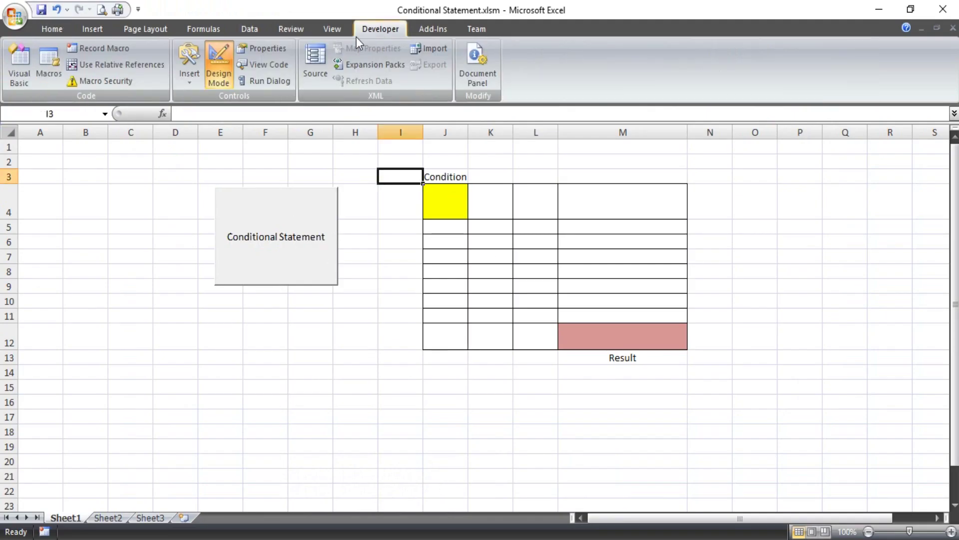
click(217, 71)
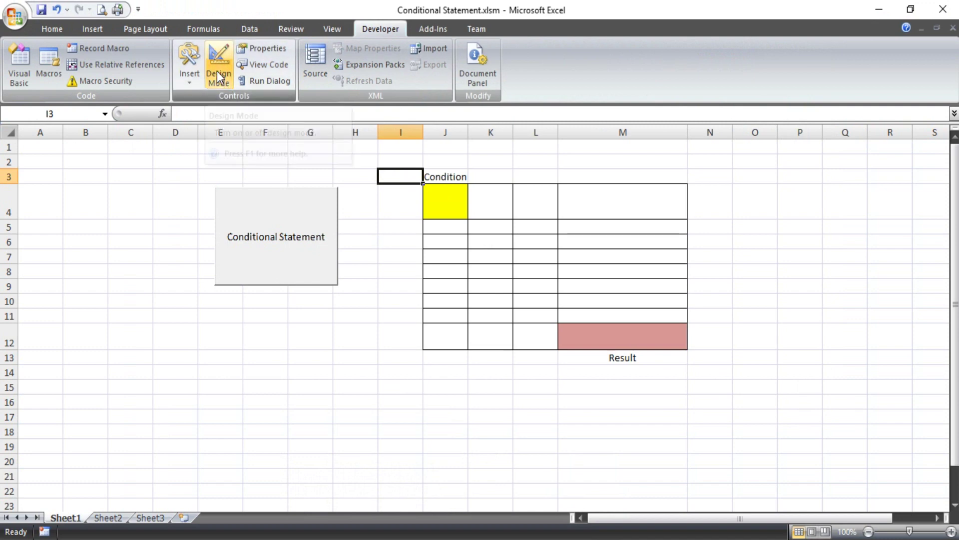
click(292, 237)
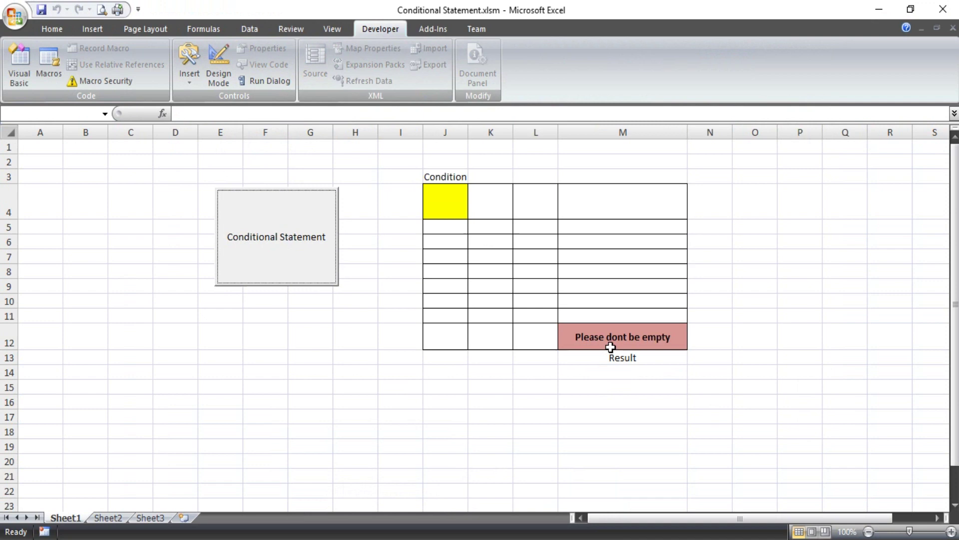
click(295, 253)
- Confirm M12 shows the empty-cell warning by comparing it with the message in the code
click(445, 203)
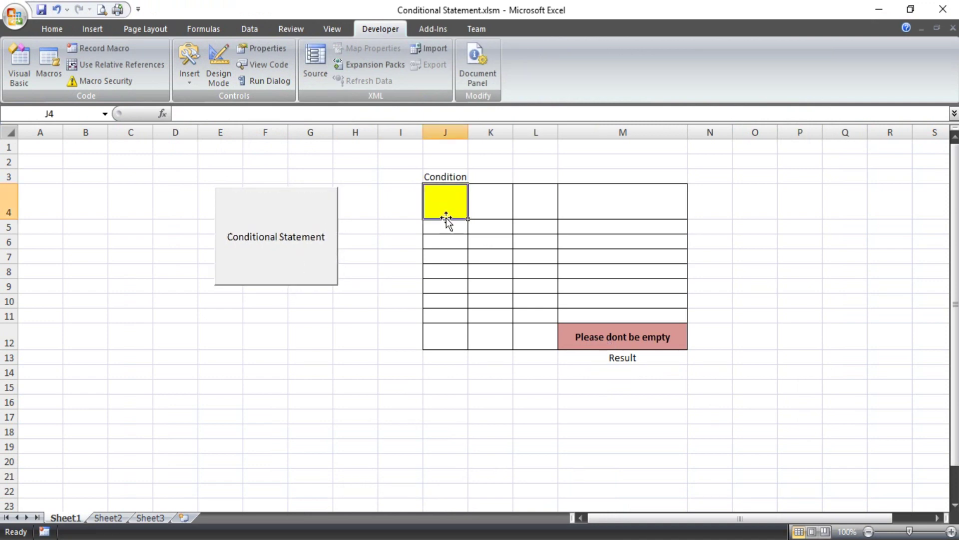
click(618, 341)
mouse_move(614, 346)
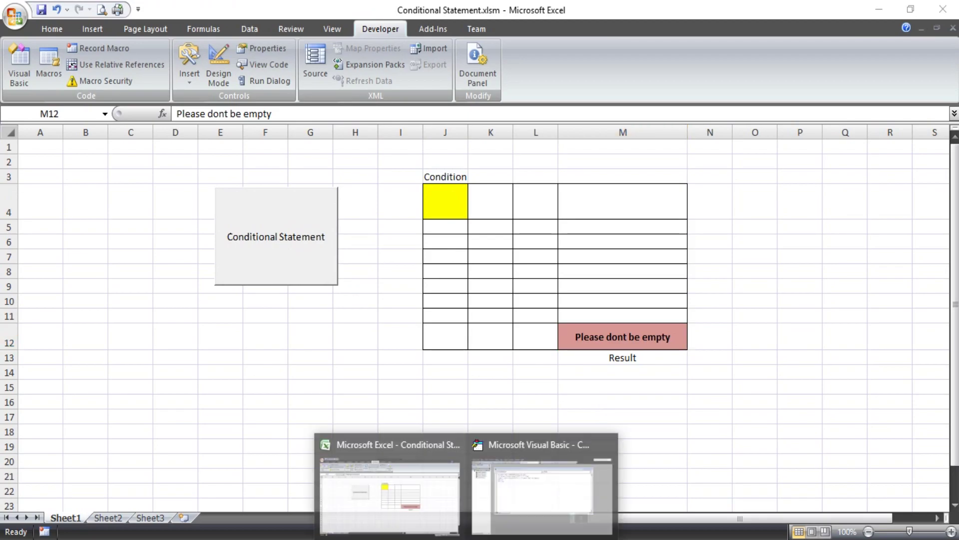
click(525, 480)
drag(344, 152, 456, 151)
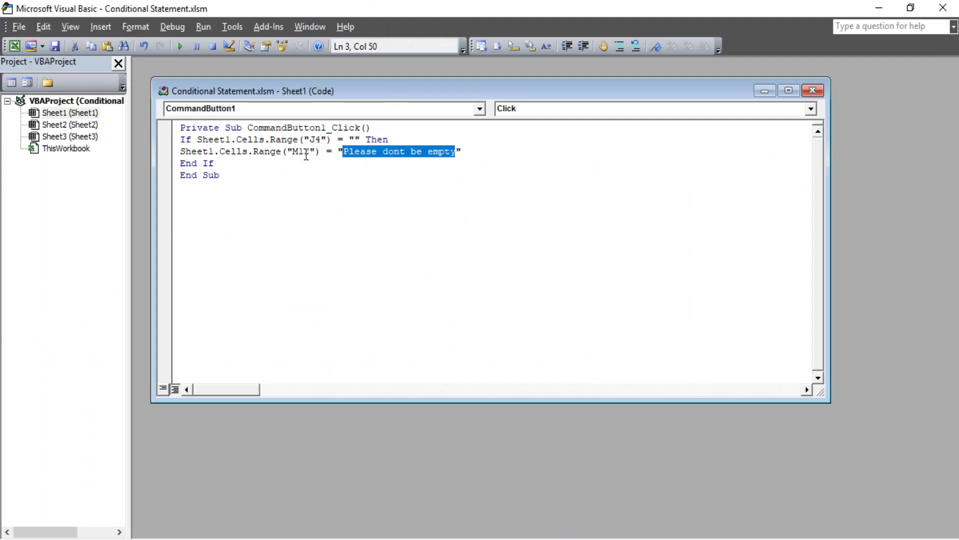
click(878, 8)
click(276, 237)
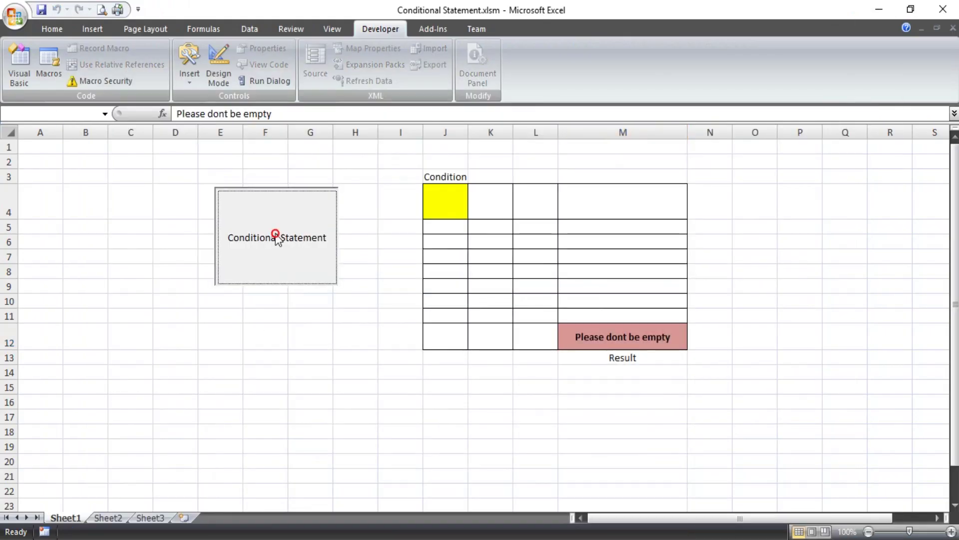
- Enter 6 in J4, clear M12, and rerun the button
click(459, 203)
text(6)
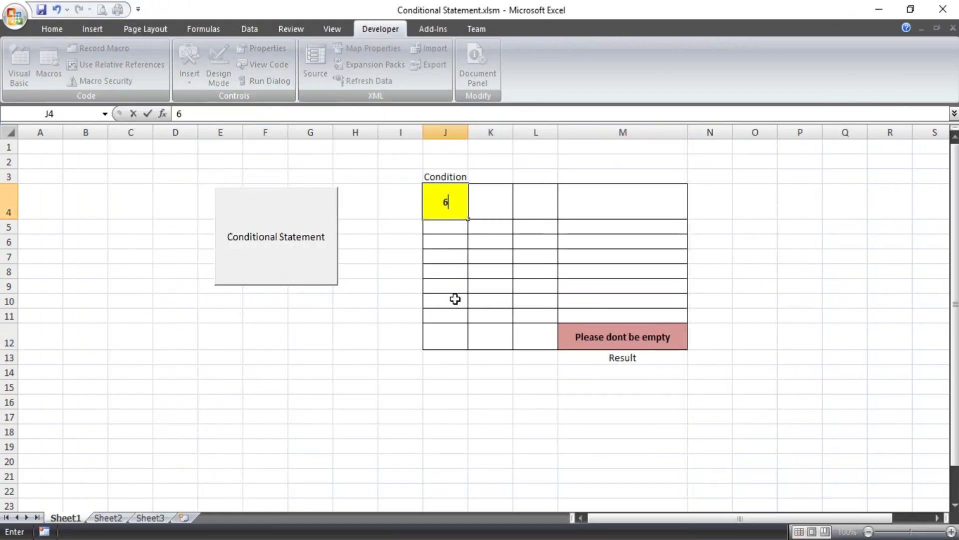
key(Return)
click(276, 237)
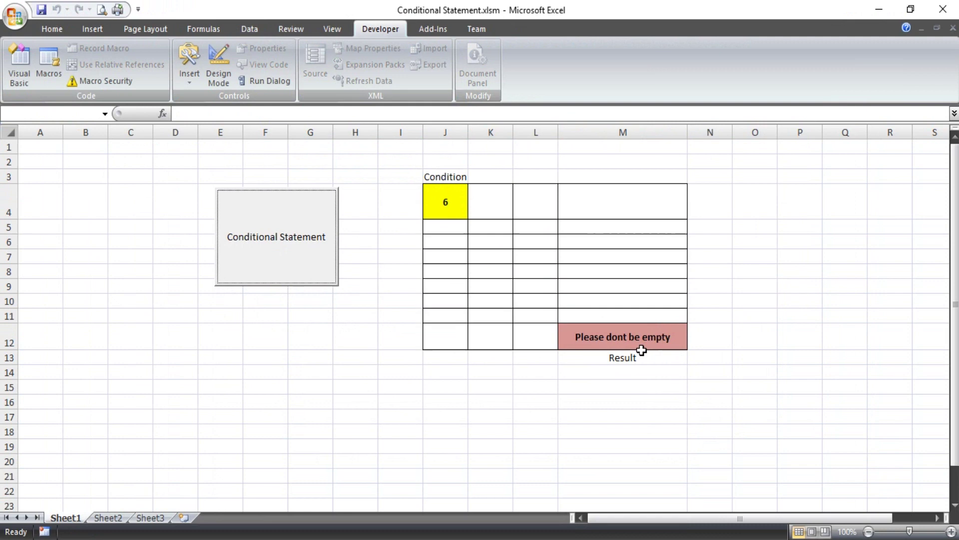
click(625, 339)
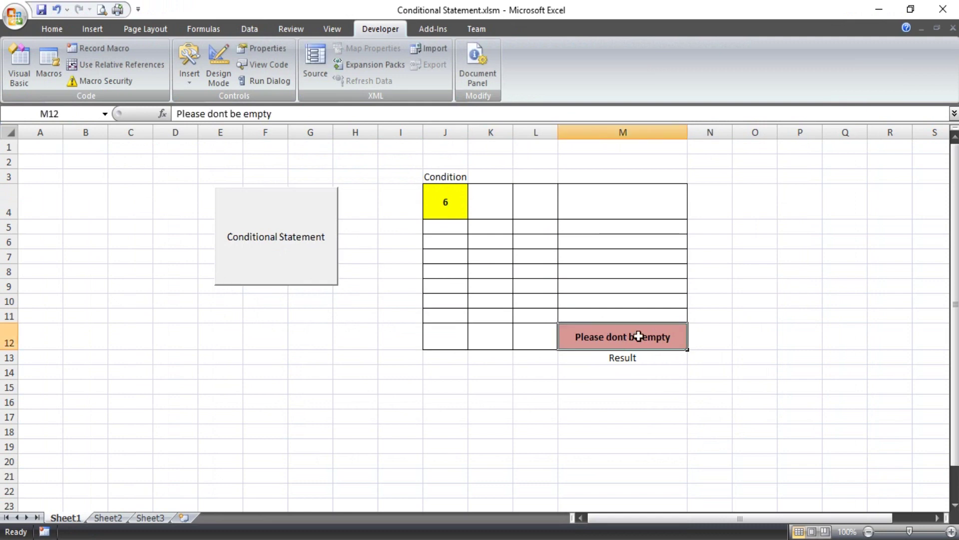
key(Delete)
click(446, 203)
click(296, 237)
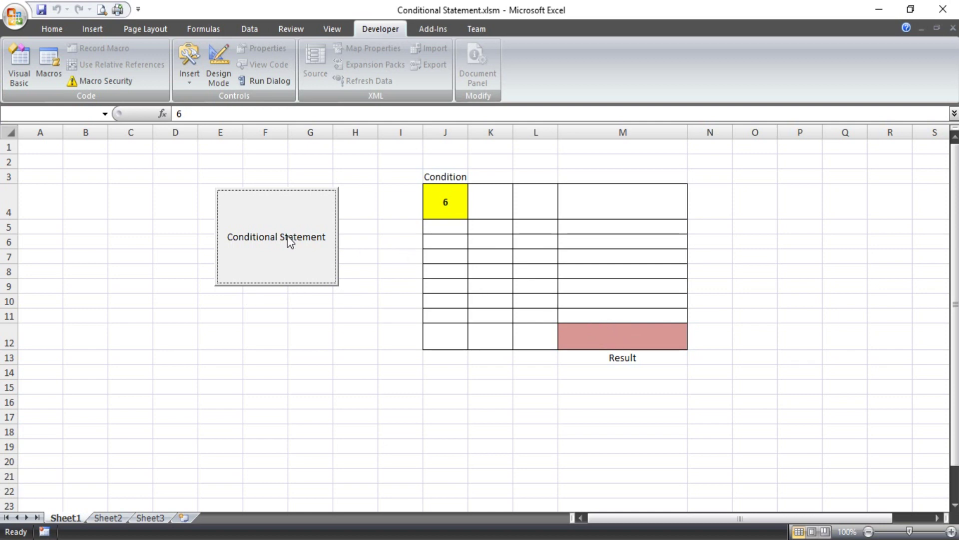
- Turn Design Mode back on and open the button's click code
click(219, 64)
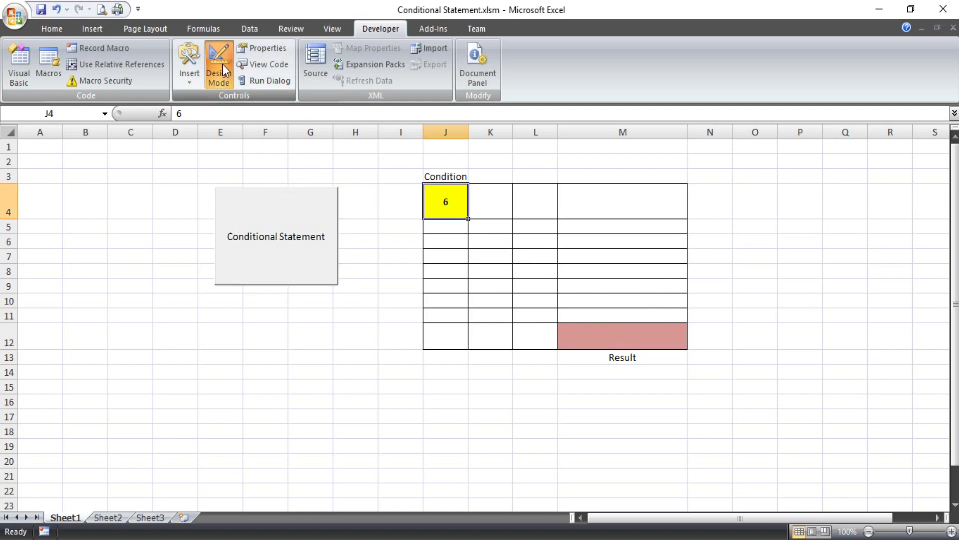
click(248, 226)
right_click(247, 221)
click(298, 294)
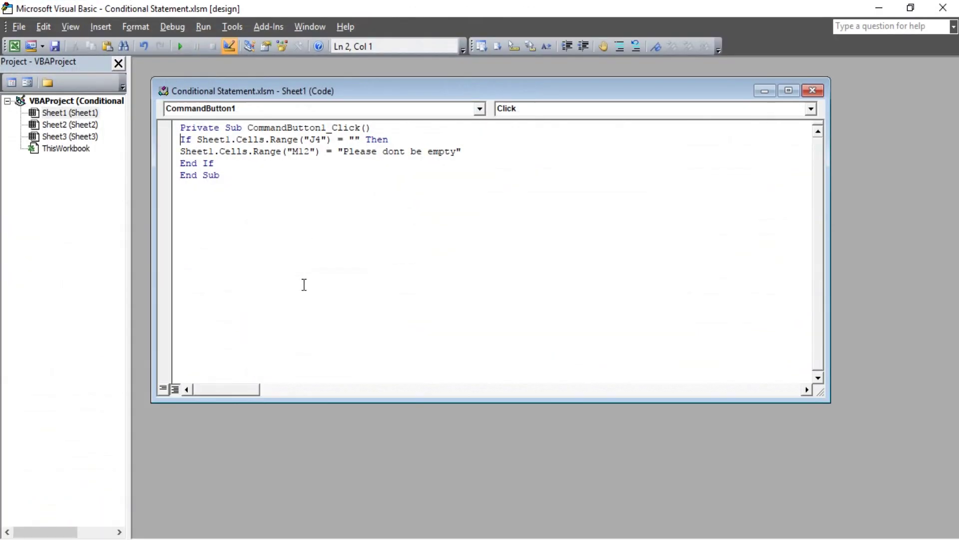
- Add an Else branch with a copied M12 line, its new message begun as 'The cell'
click(476, 150)
key(Return)
text(else)
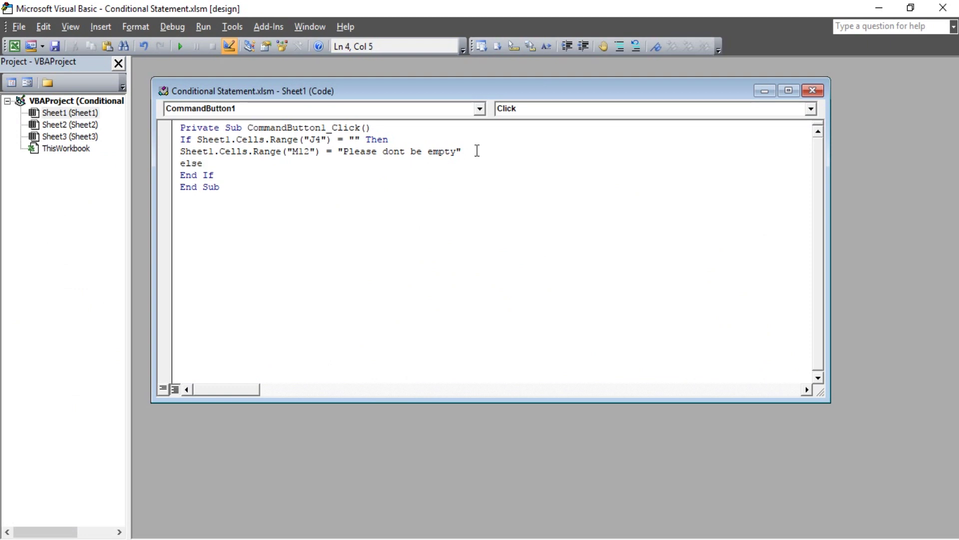
key(Return)
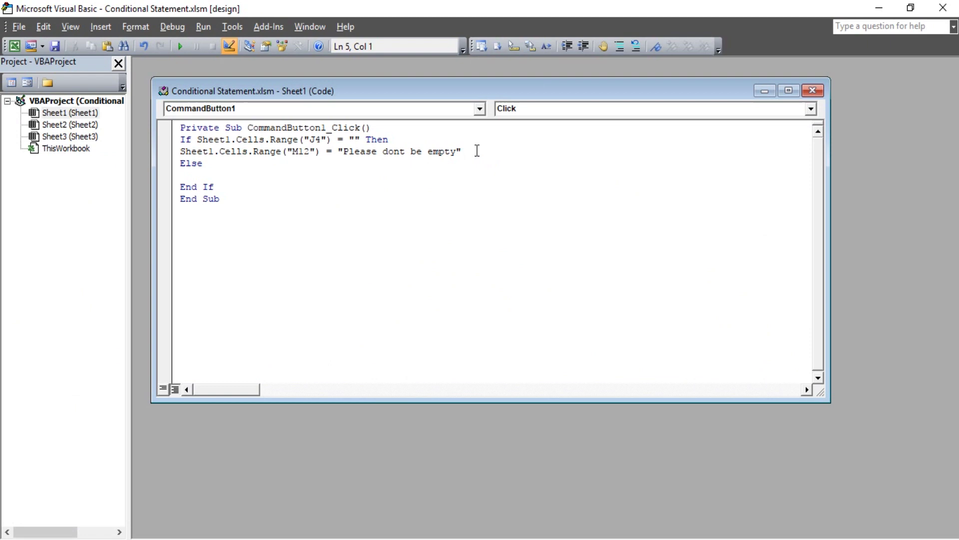
drag(469, 151, 177, 151)
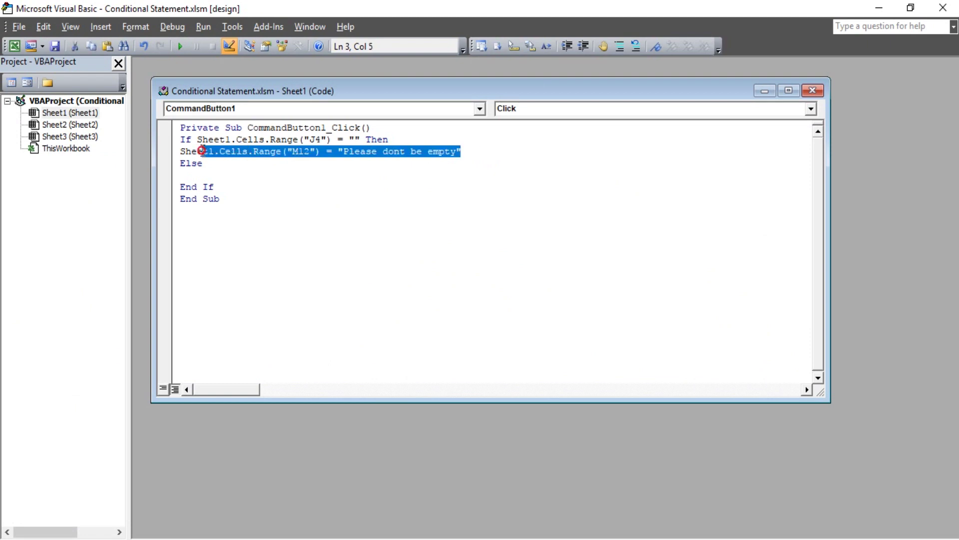
key(ctrl+c)
click(204, 175)
key(ctrl+v)
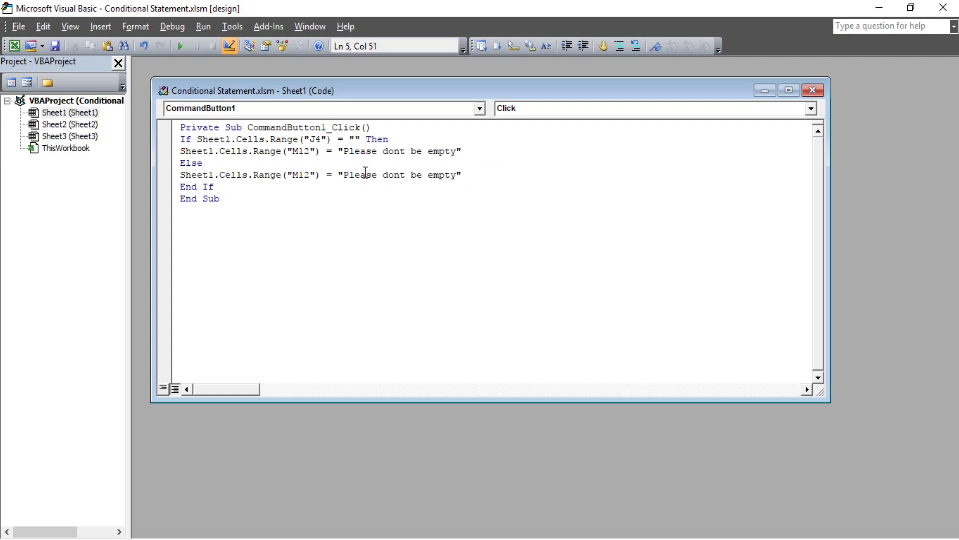
drag(344, 174, 455, 174)
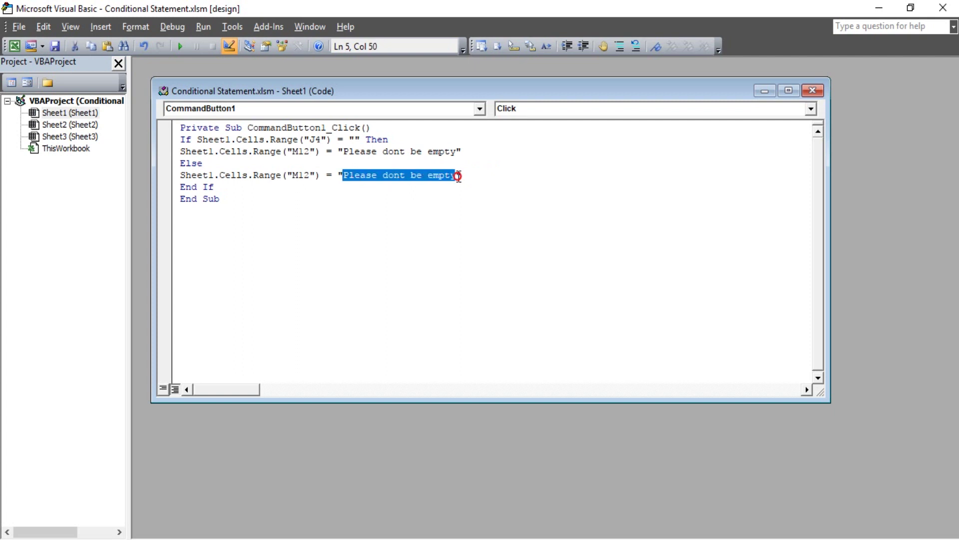
text(This )
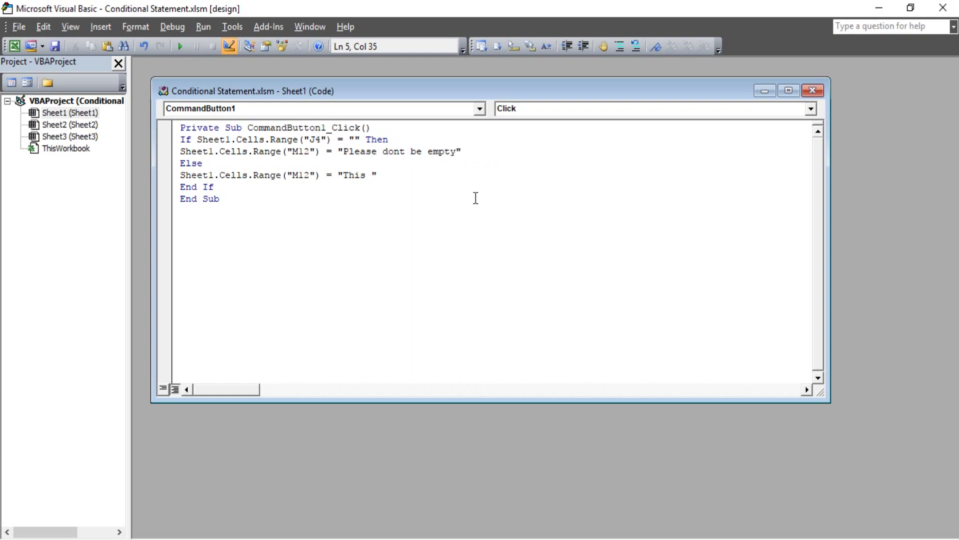
text(cell)
key(BackSpace)
key(BackSpace)
key(BackSpace)
key(BackSpace)
key(BackSpace)
key(BackSpace)
text(he cell )
text(is not )
text(empty )
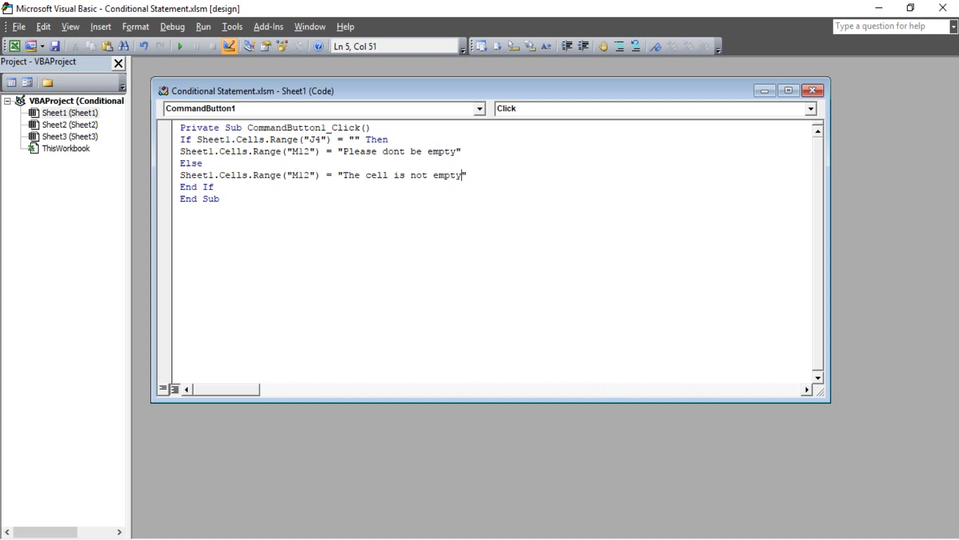
text(:) Th)
text(anks.)
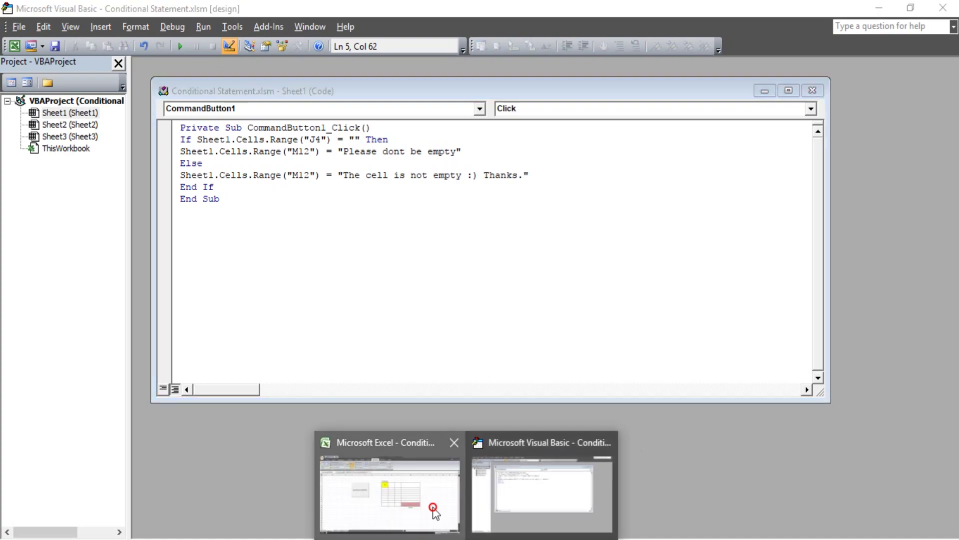
- Exit Design Mode, clear J4, and run the button with J4 empty
click(389, 488)
click(327, 310)
click(219, 64)
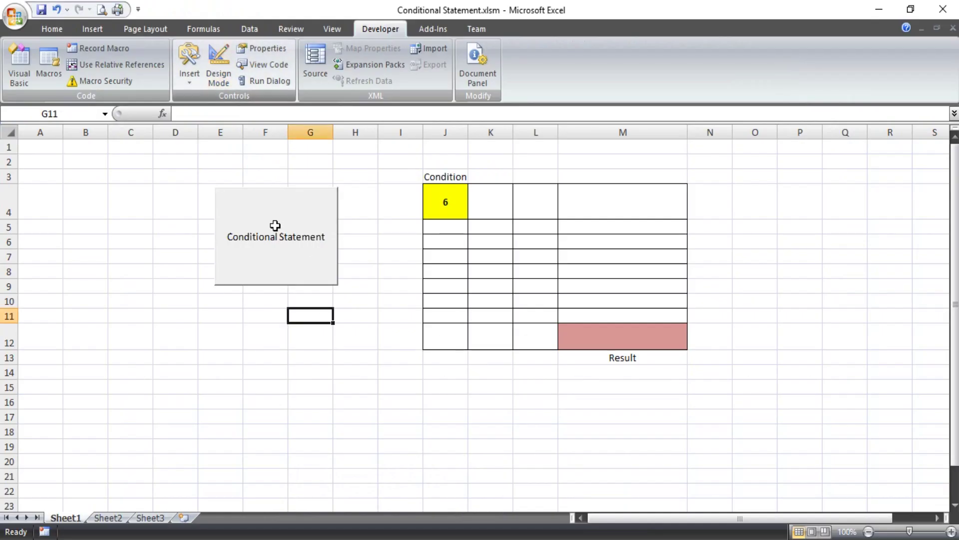
click(310, 386)
click(435, 204)
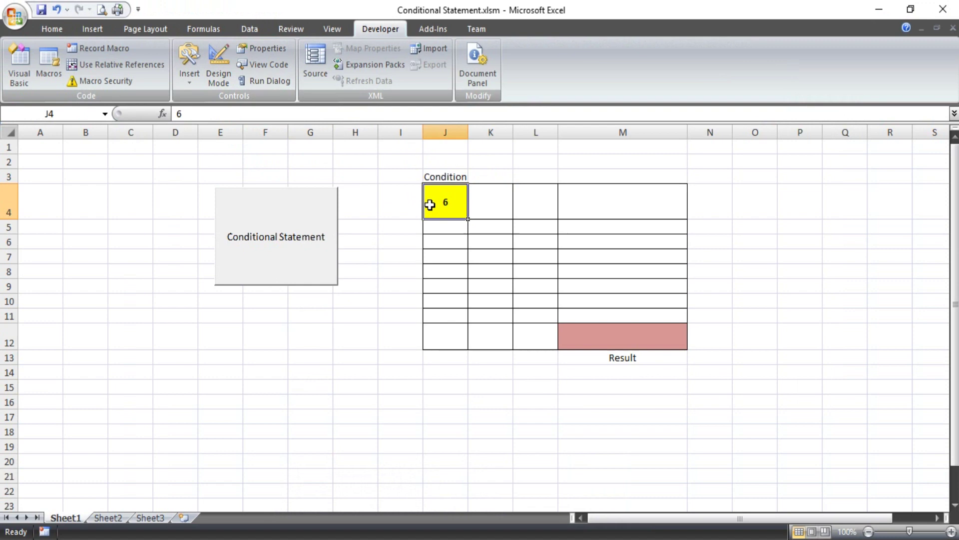
key(Delete)
click(355, 336)
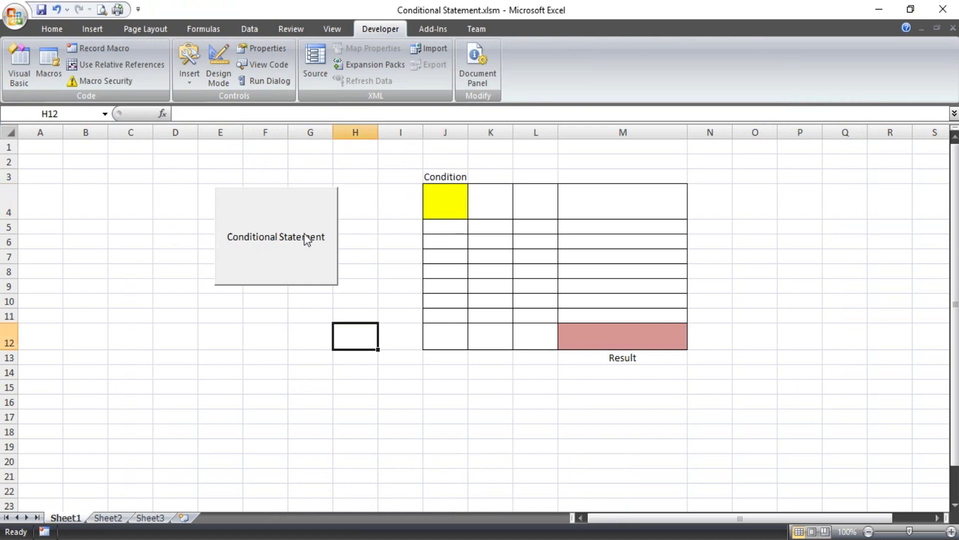
click(307, 239)
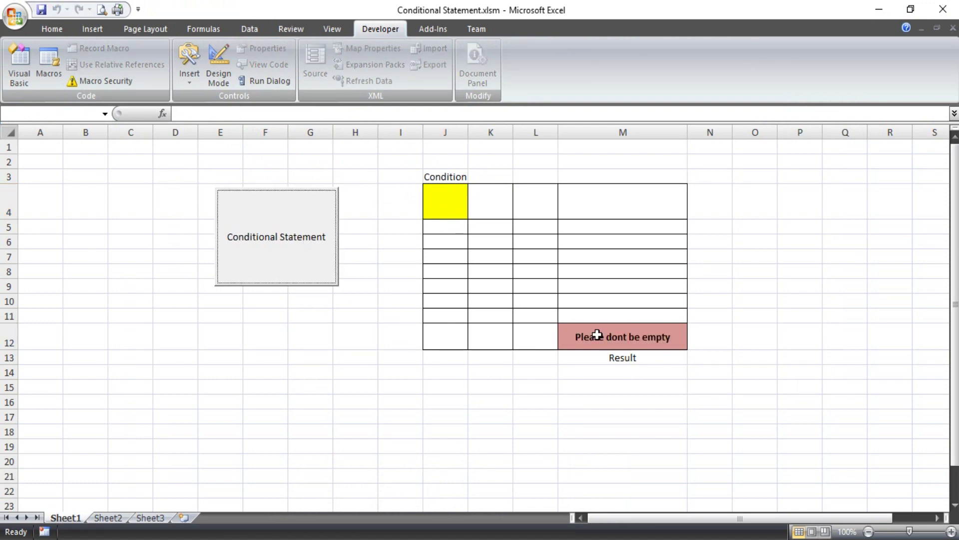
- Enter text in J4, rerun to get the thanks message, and widen column M
click(443, 201)
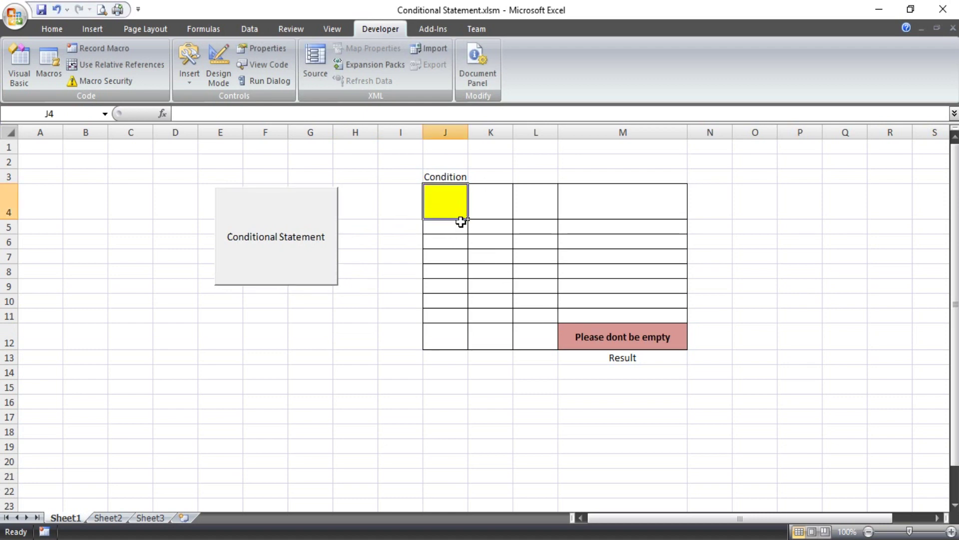
text(sfsdgfgf)
click(366, 293)
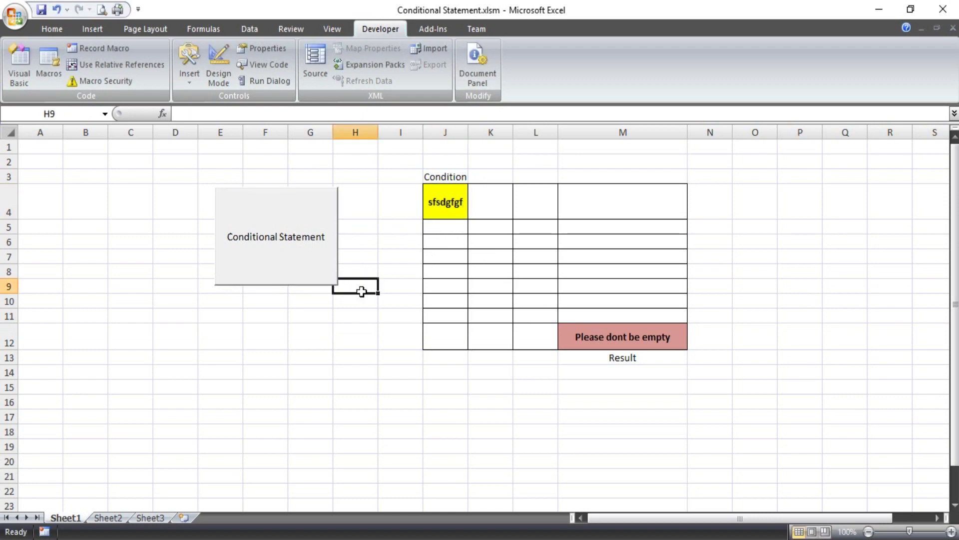
click(295, 242)
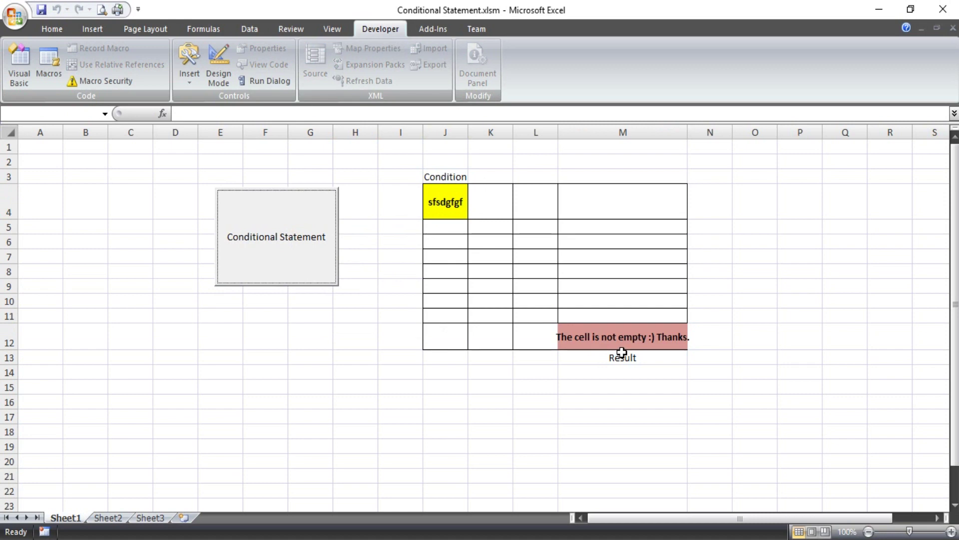
drag(687, 137, 718, 137)
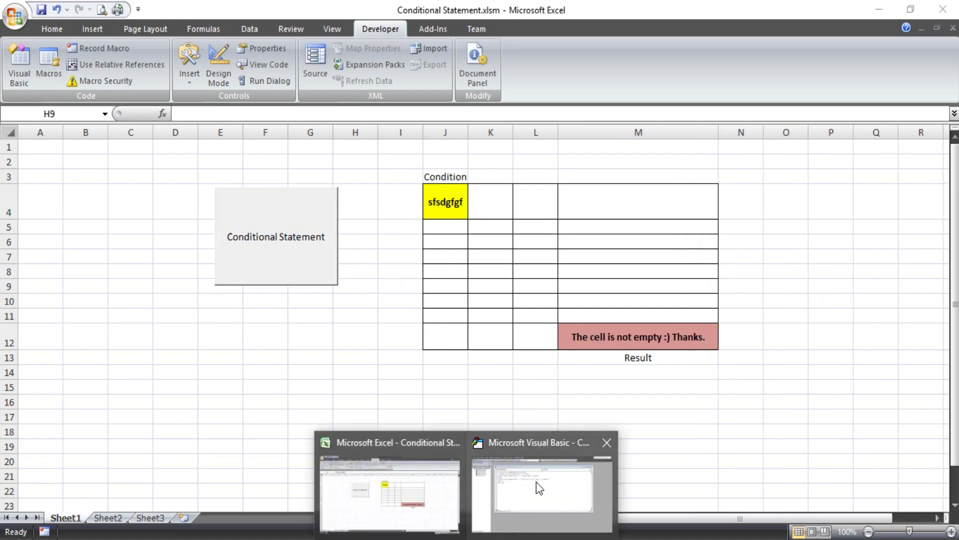
- Add a line after 'Please dont be empty' and begin an ElseIf, hitting a compile error
click(536, 482)
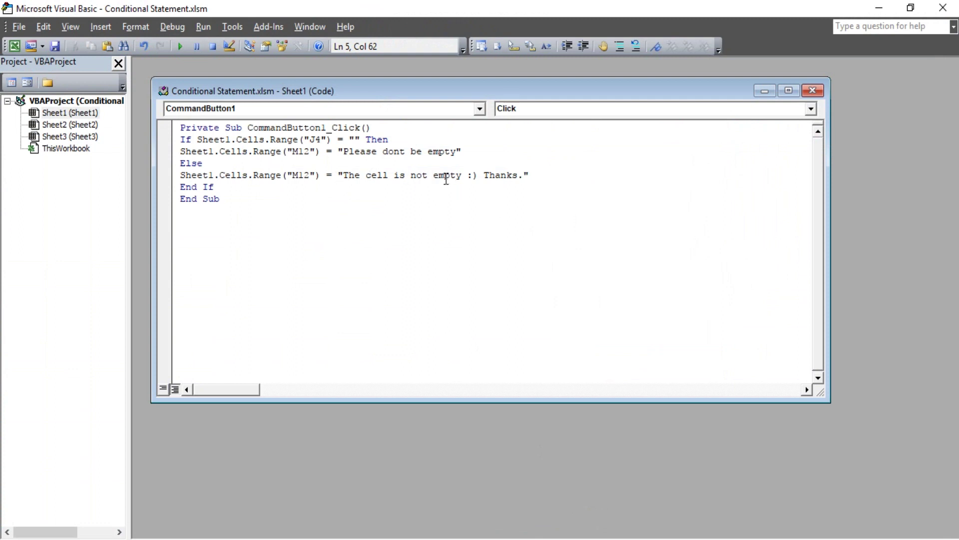
click(472, 153)
key(Return)
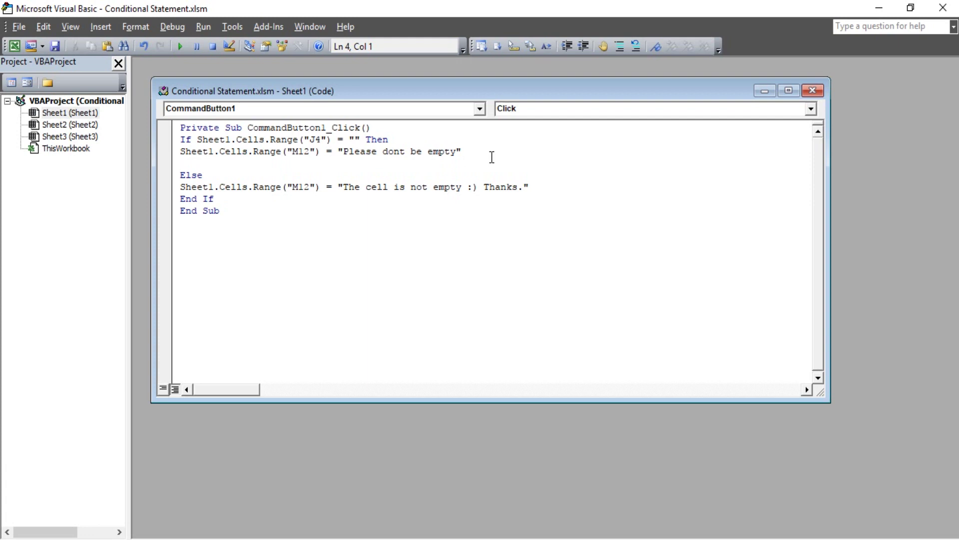
text(e)
text(ld)
key(BackSpace)
text(se)
text(if)
key(ctrl+space)
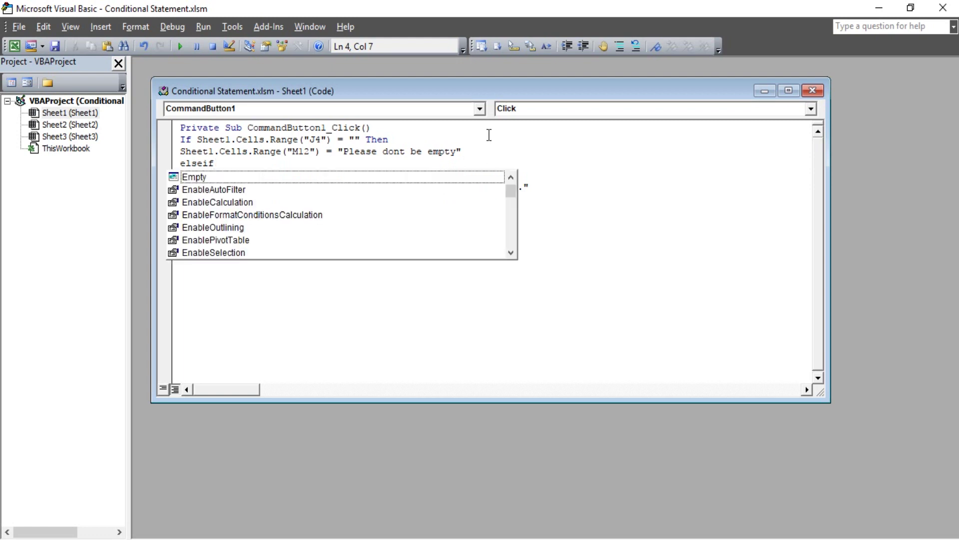
key(Return)
click(455, 333)
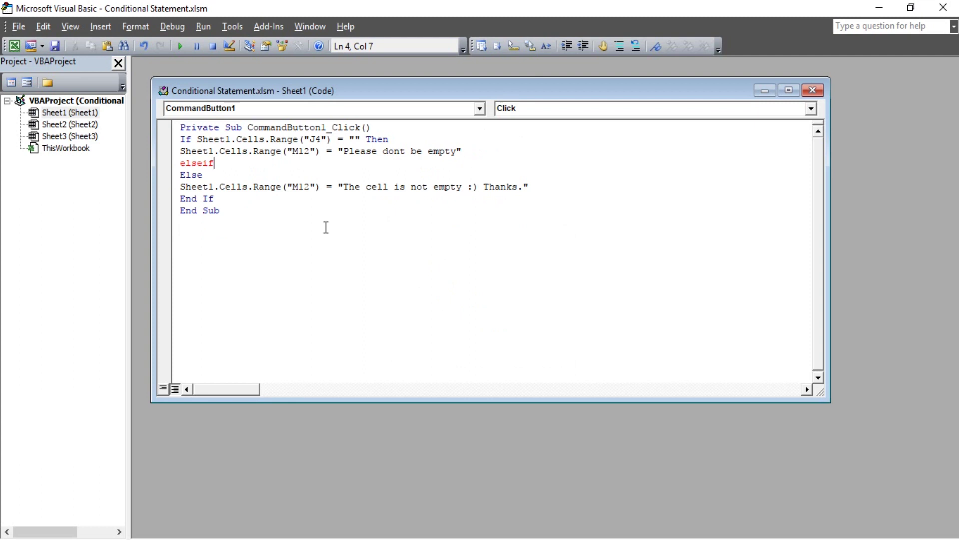
- Rewrite the line as ElseIf Sheet1.Cells.Range("J4") = "OOO" Then and start a new line
key(BackSpace)
key(BackSpace)
key(BackSpace)
key(BackSpace)
key(BackSpace)
key(BackSpace)
text(Else )
text(if)
click(199, 133)
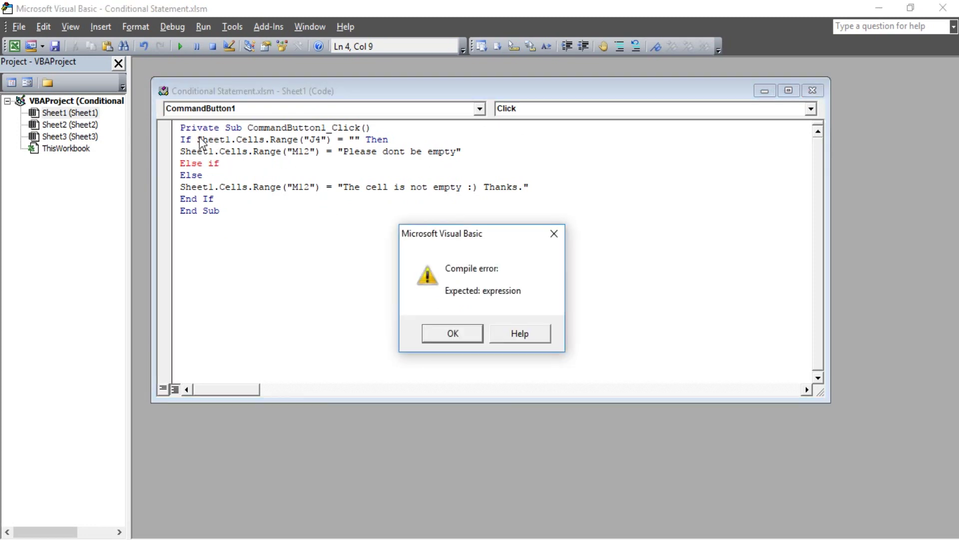
click(458, 330)
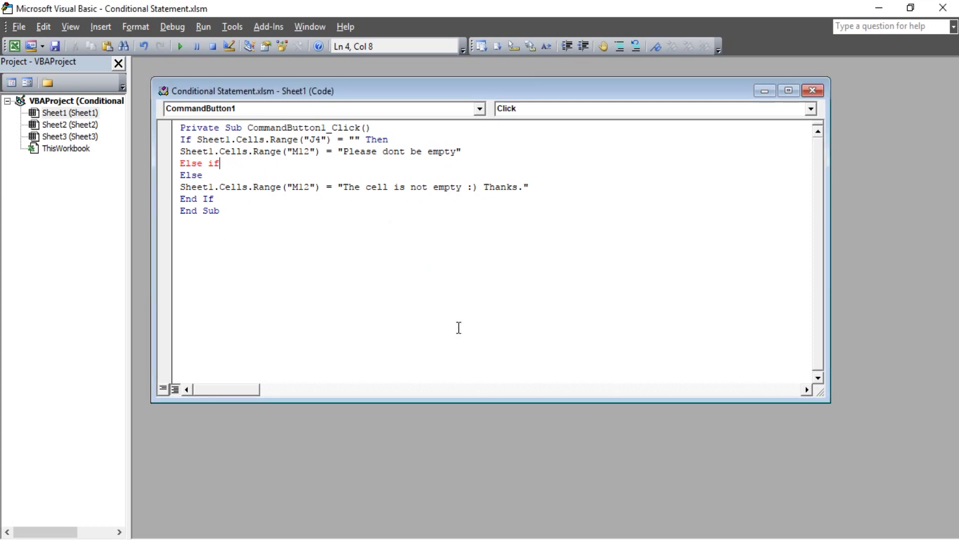
key(BackSpace)
key(BackSpace)
key(BackSpace)
text(i)
text(f)
key(BackSpace)
text(f )
text(She)
key(ctrl+space)
key(Tab)
text(.c)
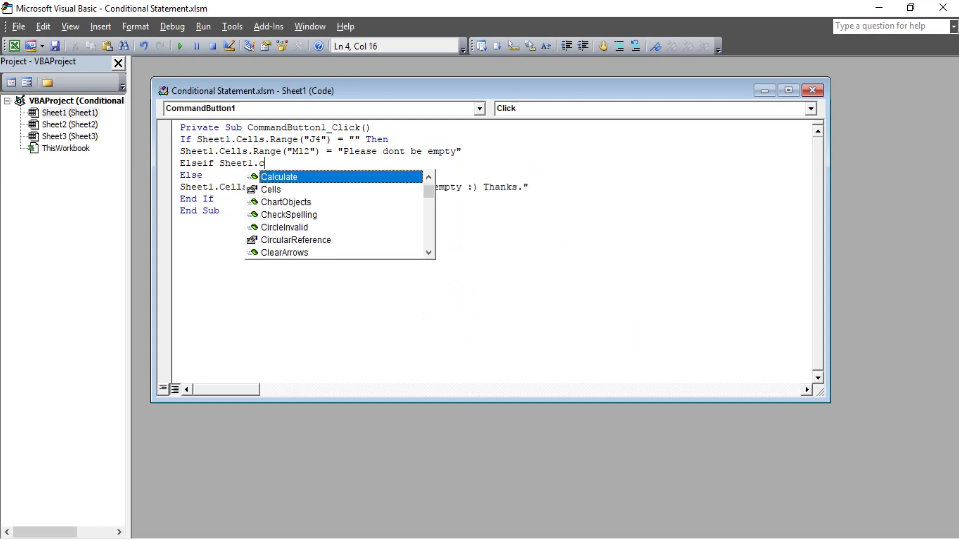
key(Tab)
text(.Ra)
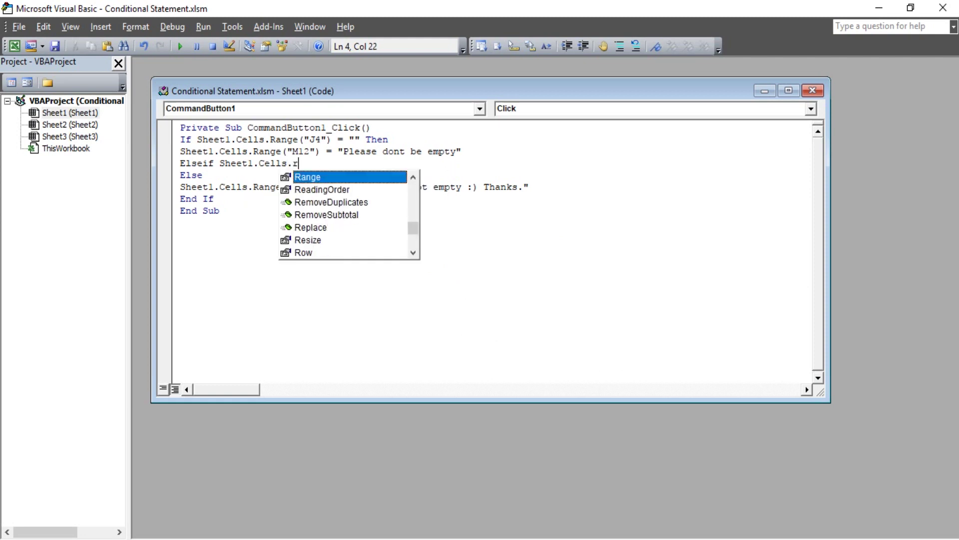
text(ng)
key(Tab)
text(()
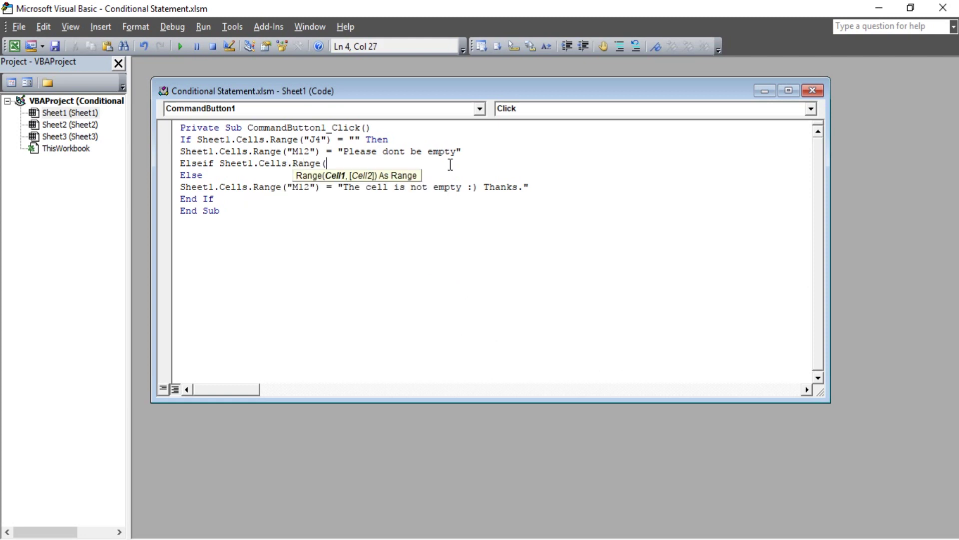
text(")
text(J4")
text())
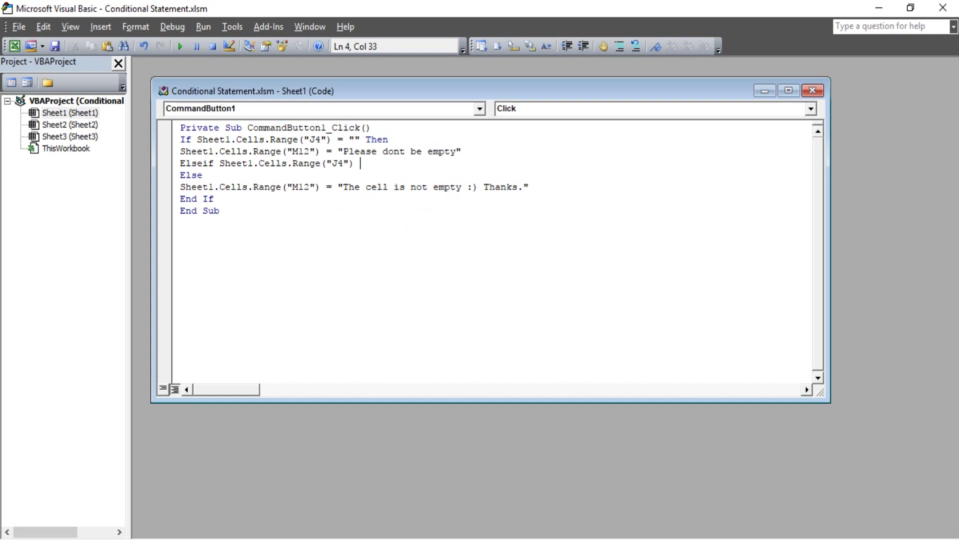
text( =)
text(")
text(OOO)
text(")
text(THEN)
key(Return)
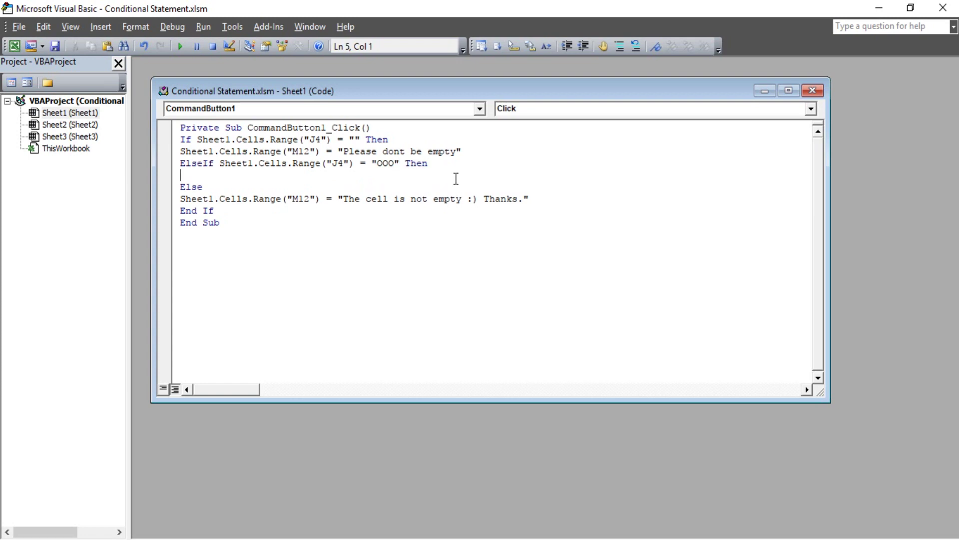
- Change the ElseIf test value from OOO to ooo
double_click(385, 162)
key(Delete)
text(ooo)
key(Down)
- Copy the M12 assignment into the ElseIf branch and start its z-string message
drag(463, 151, 182, 154)
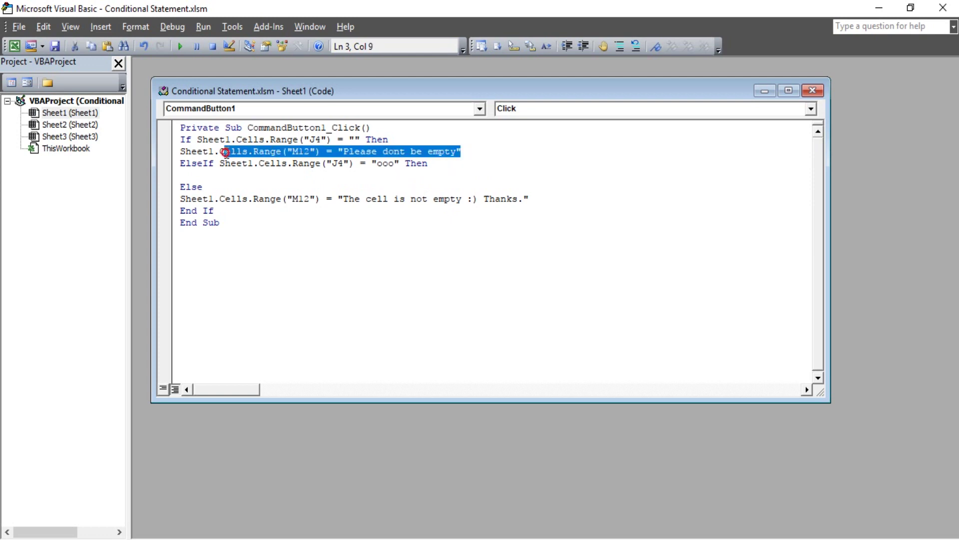
key(ctrl+c)
click(192, 176)
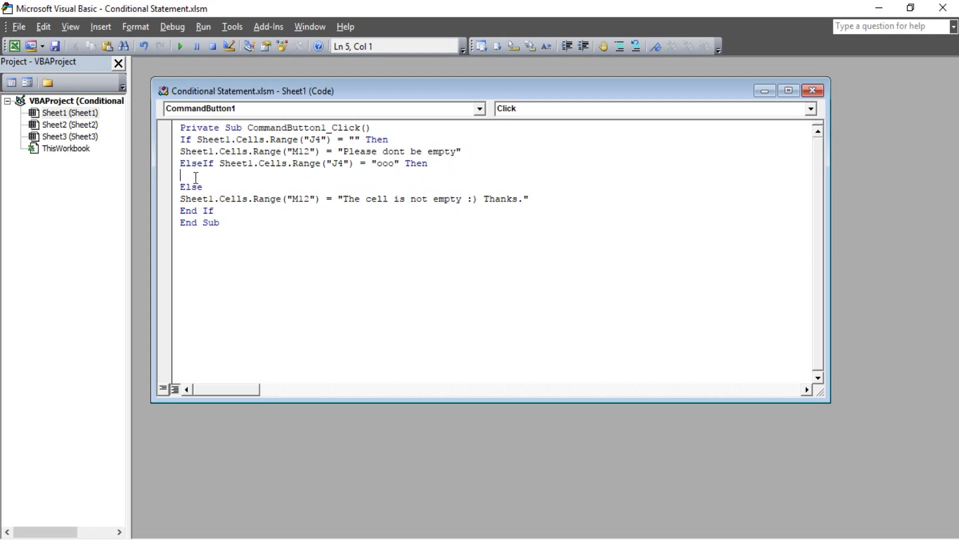
key(ctrl+v)
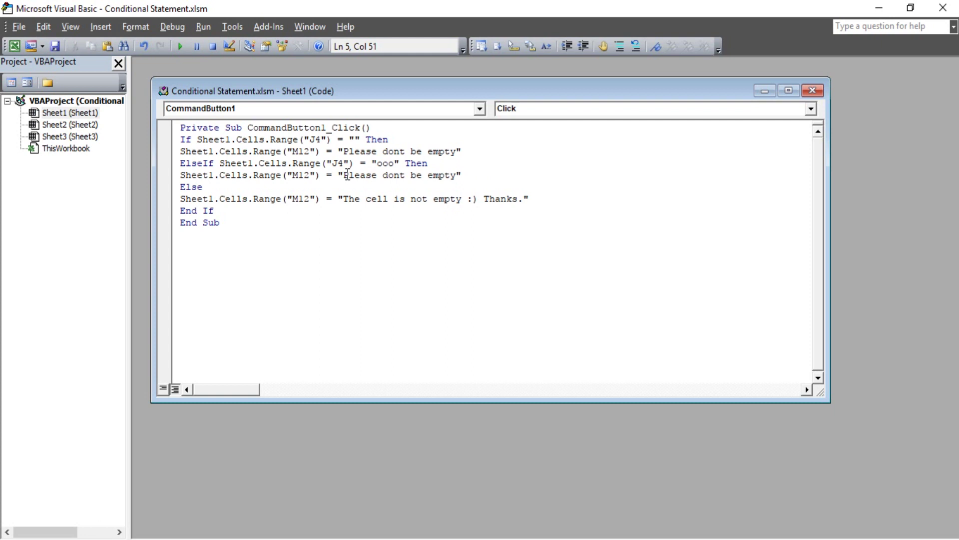
drag(349, 174, 458, 174)
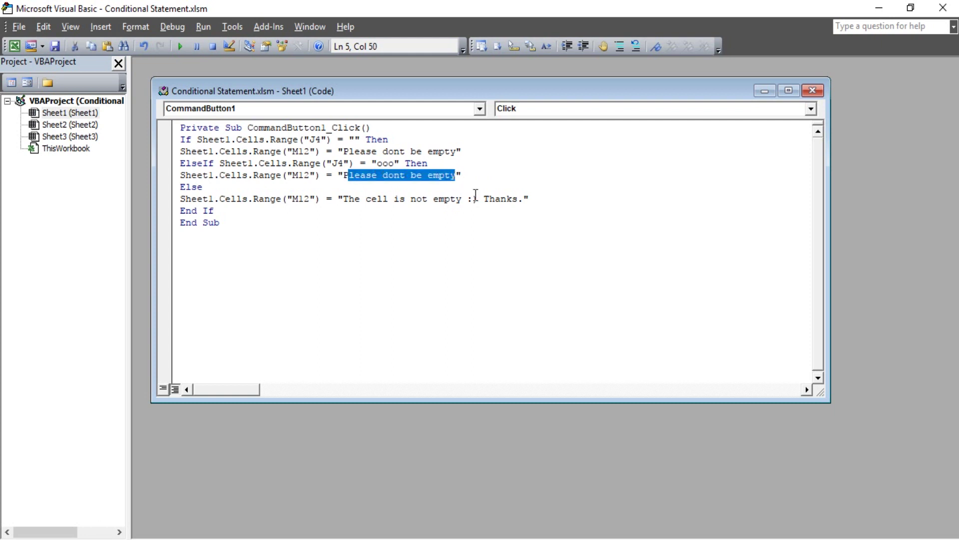
key(BackSpace)
key(BackSpace)
text(zzzzzz)
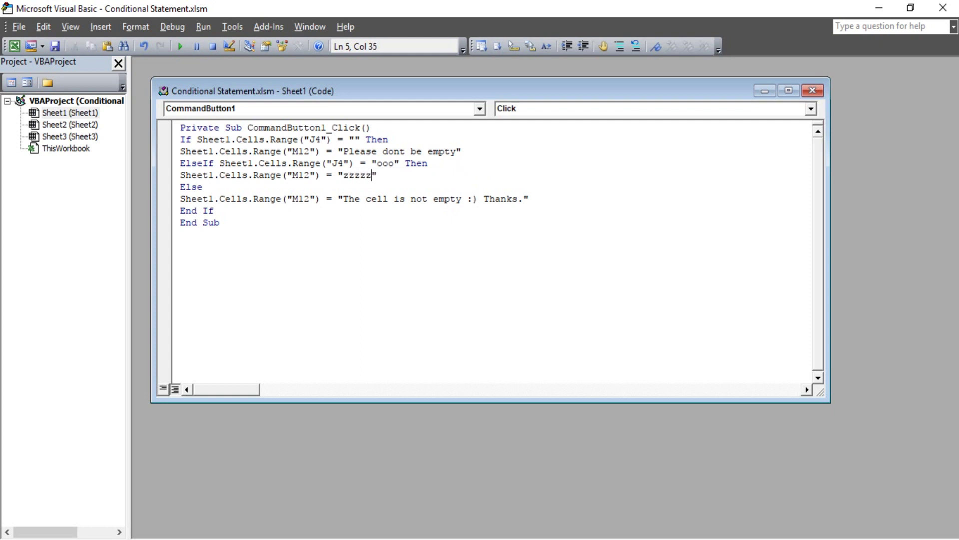
text(zzzzzzzzzzzzzzzz)
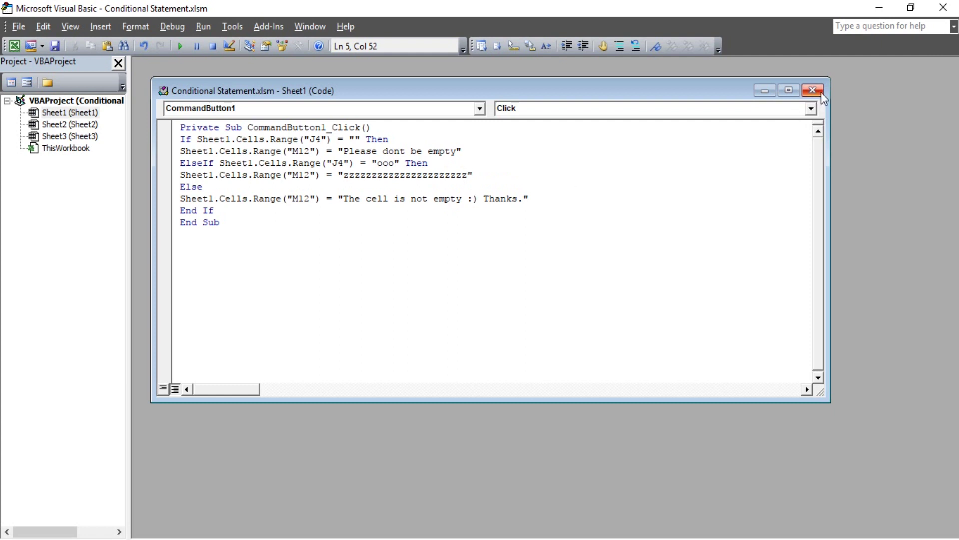
- Clear J4 and M12, then run the button with J4 empty
click(879, 8)
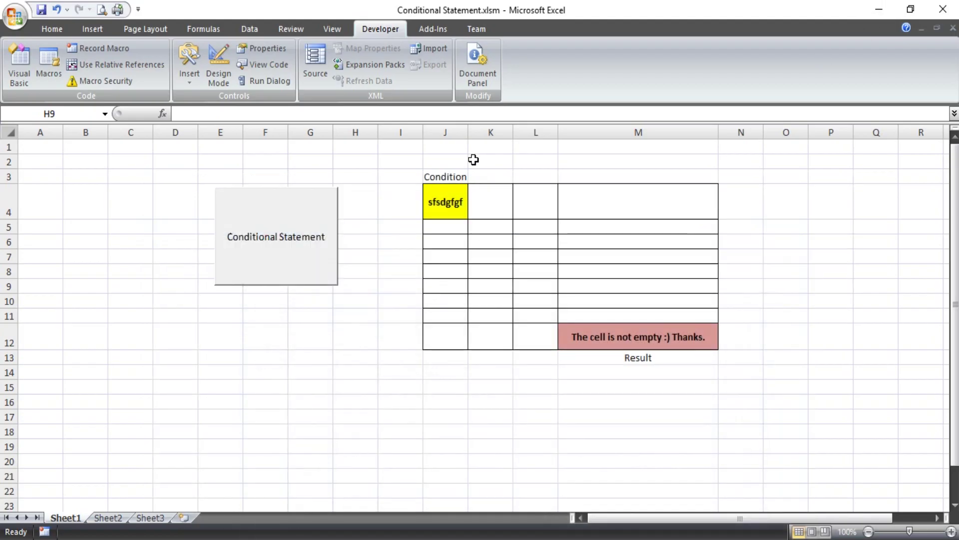
click(453, 201)
key(Delete)
click(780, 224)
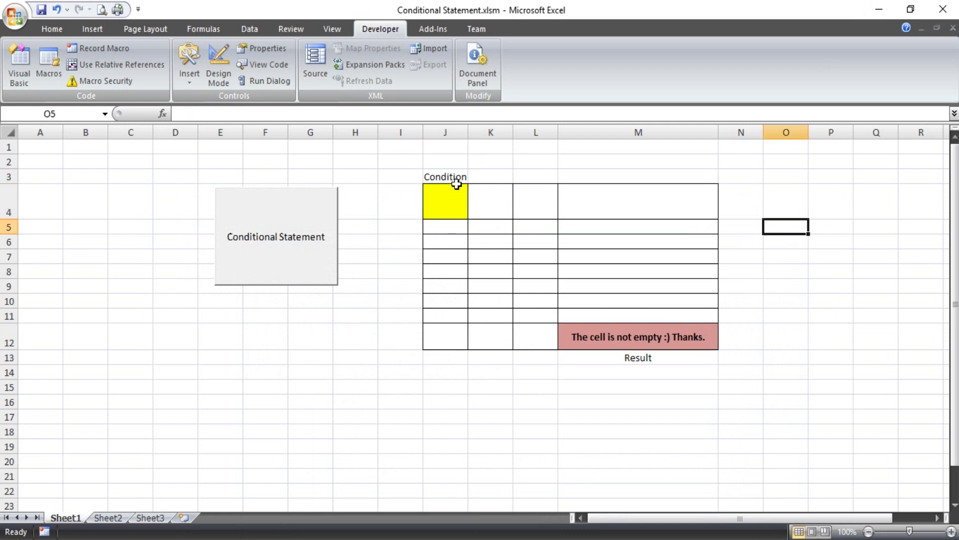
click(651, 336)
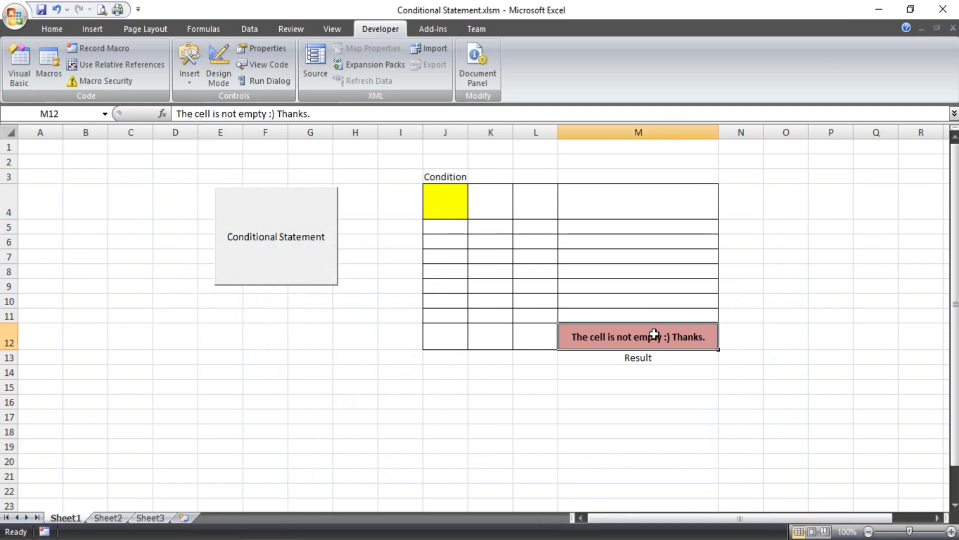
key(Delete)
click(878, 288)
click(279, 220)
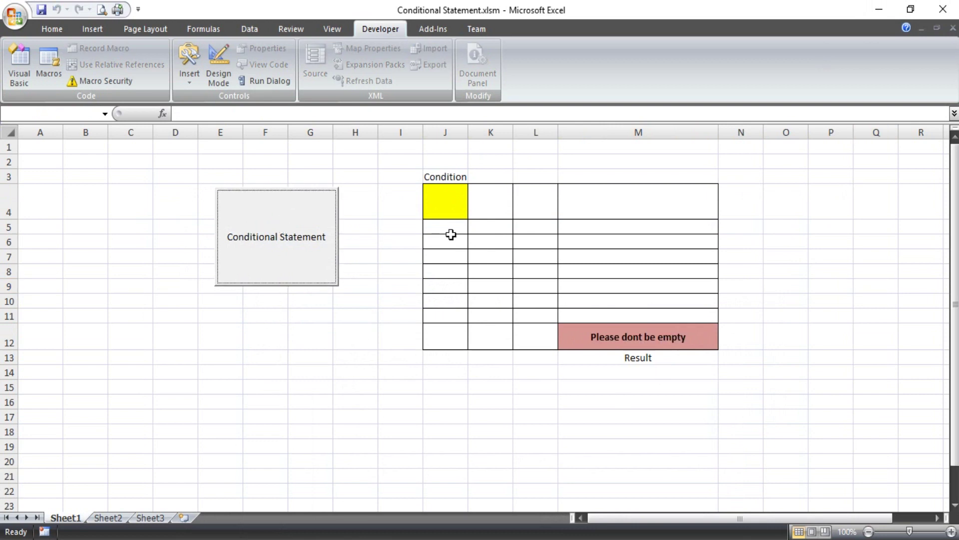
- Enter tty in J4 and run the button again
click(440, 201)
text(tty)
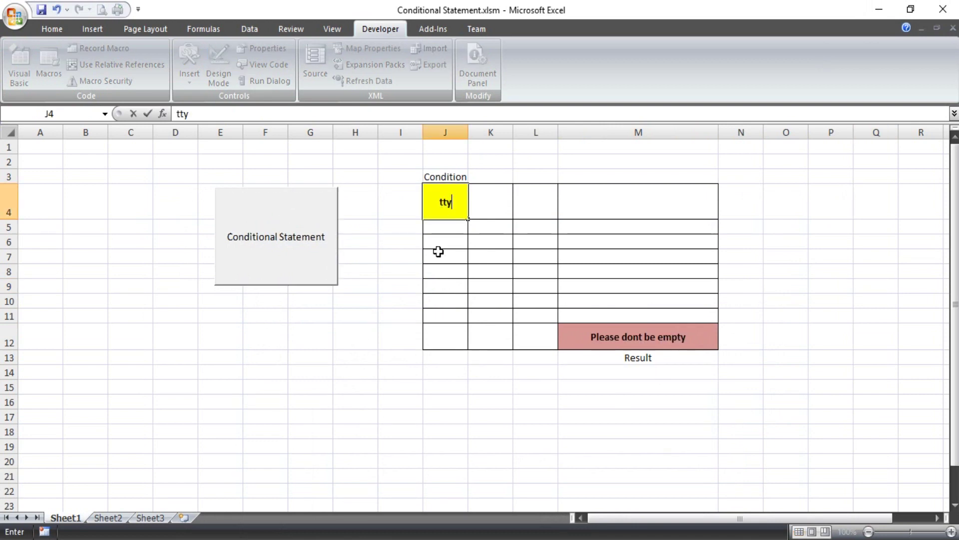
click(379, 254)
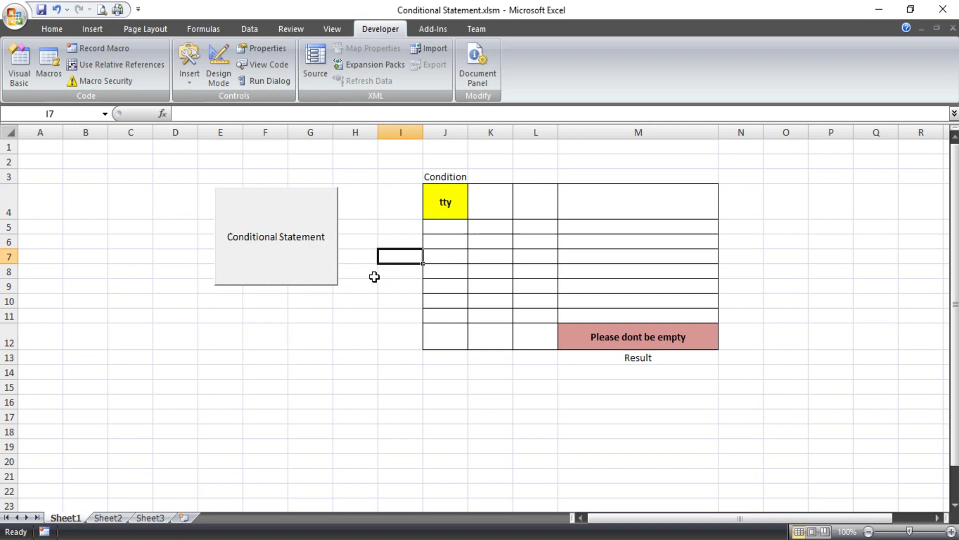
click(262, 264)
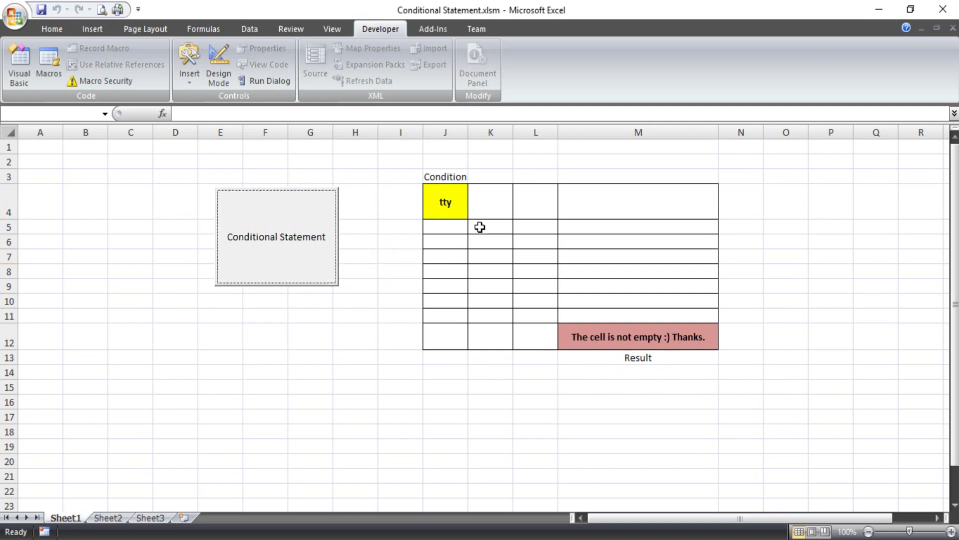
- Enter ooo in J4, run the button, and check the ooo test and z string in the code
click(445, 203)
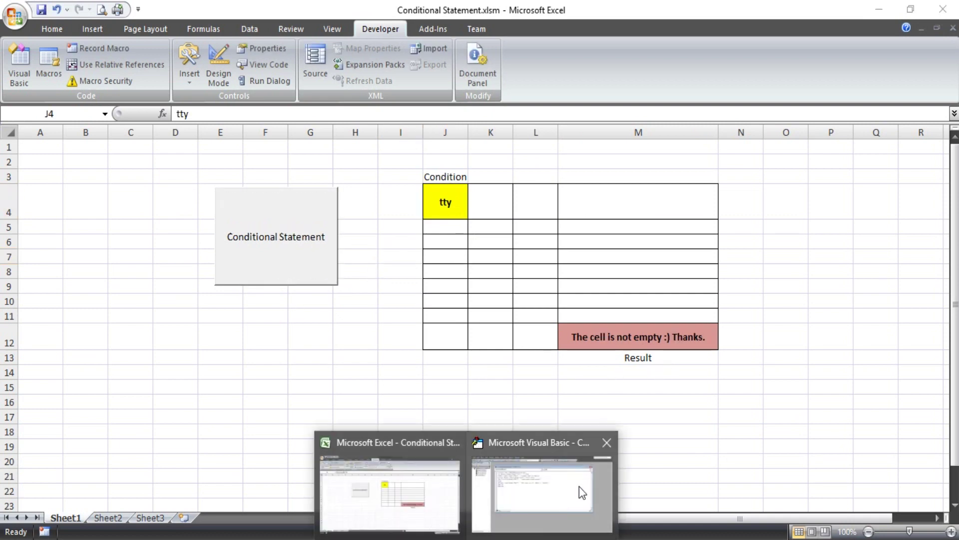
click(582, 489)
double_click(383, 163)
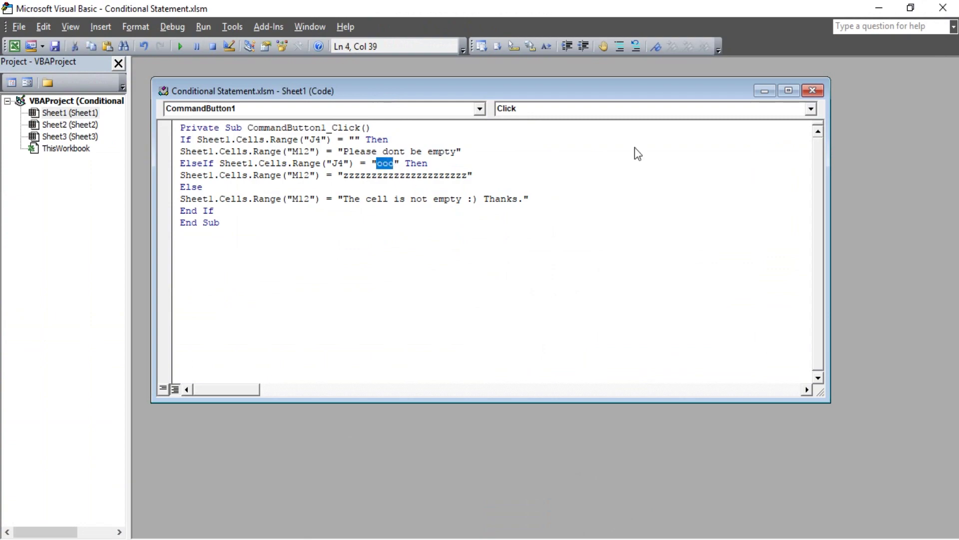
click(879, 8)
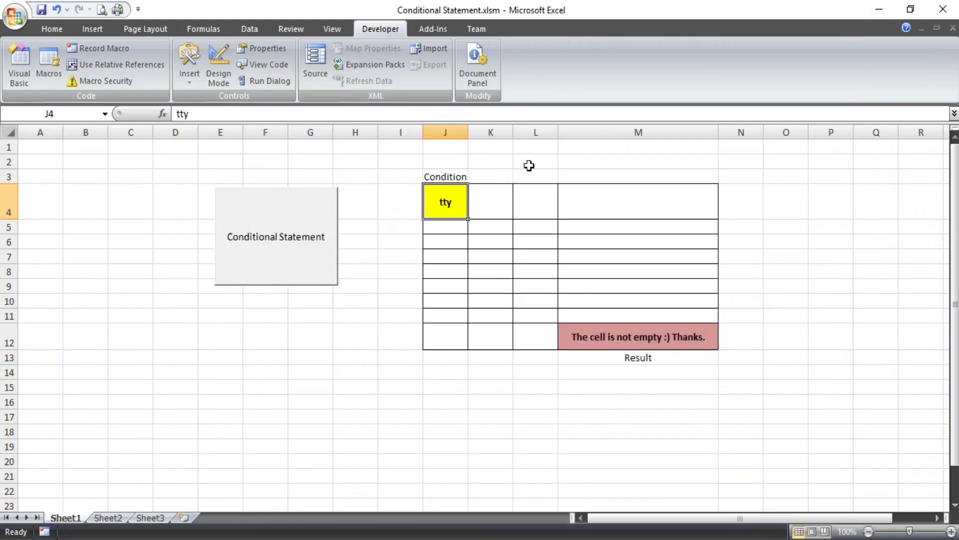
double_click(433, 204)
text(ooo)
click(400, 262)
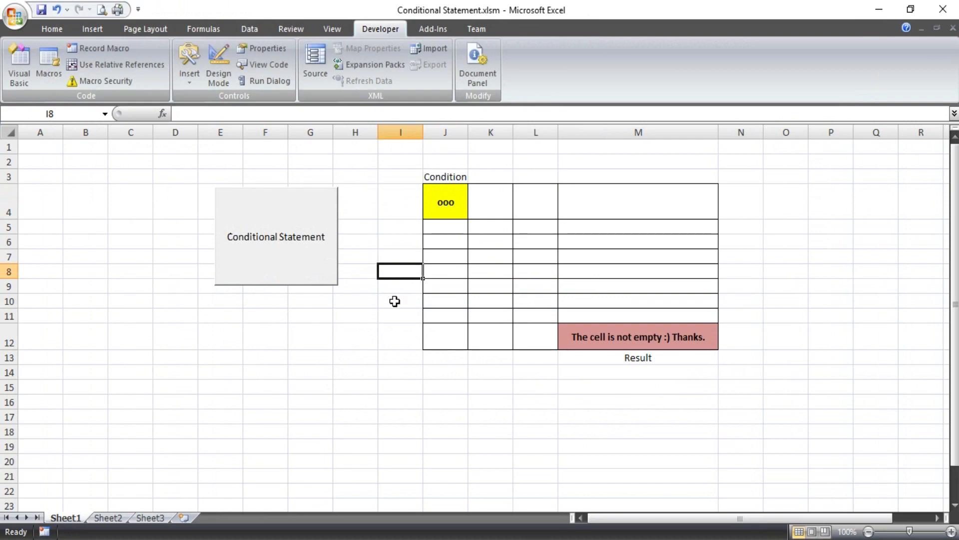
click(282, 241)
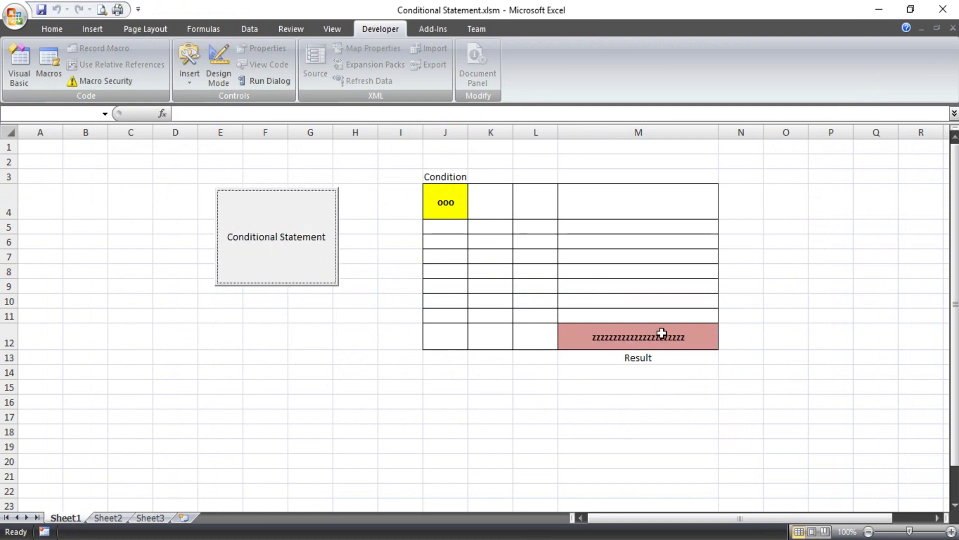
click(536, 487)
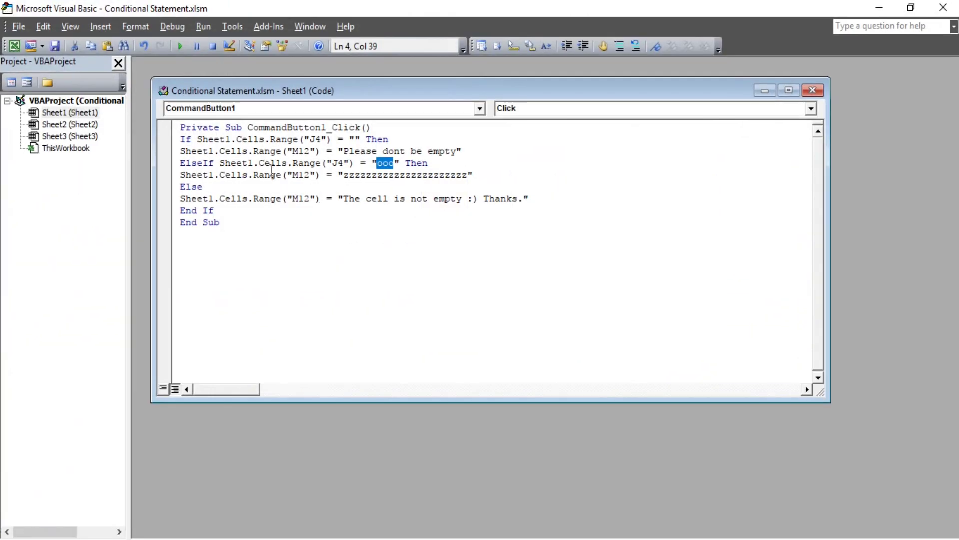
double_click(405, 175)
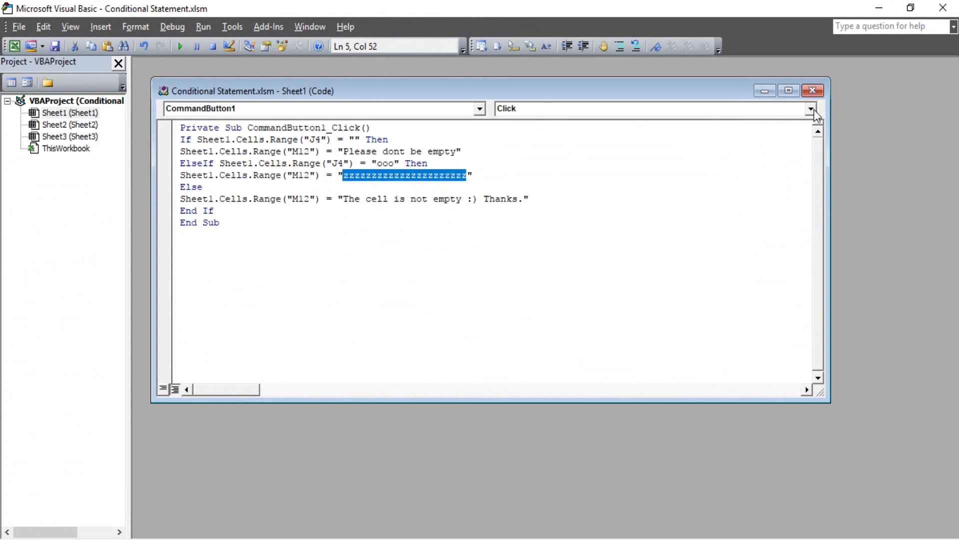
- Close the Sheet1 code window and the Visual Basic editor
click(813, 91)
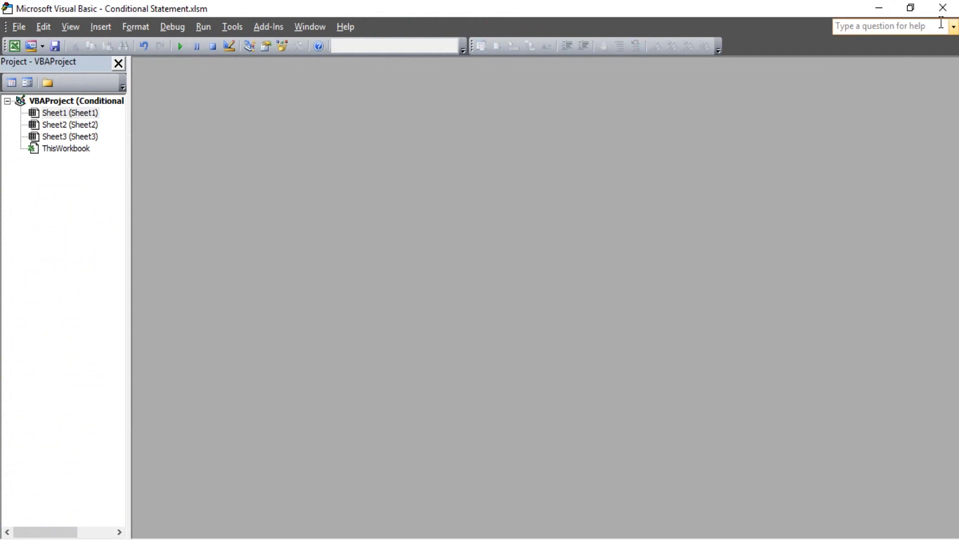
click(943, 9)
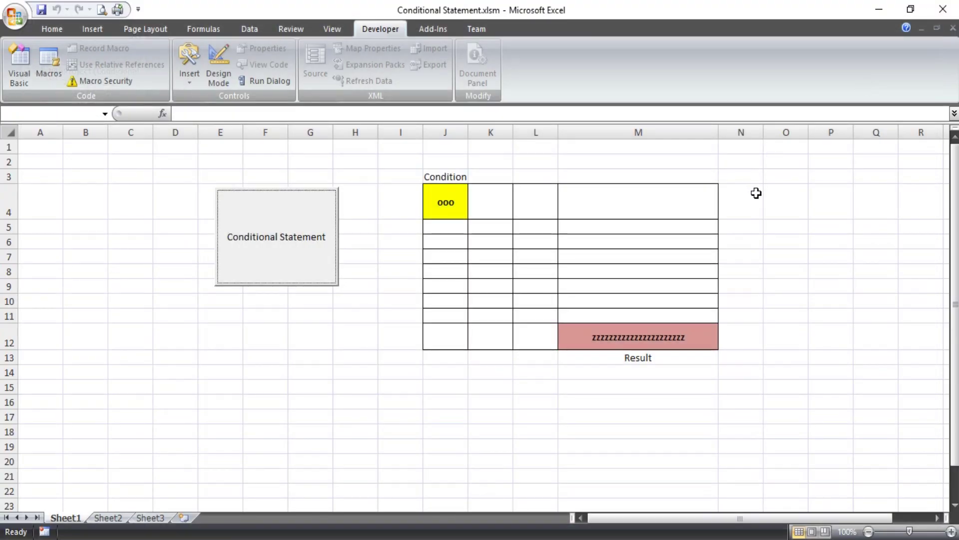